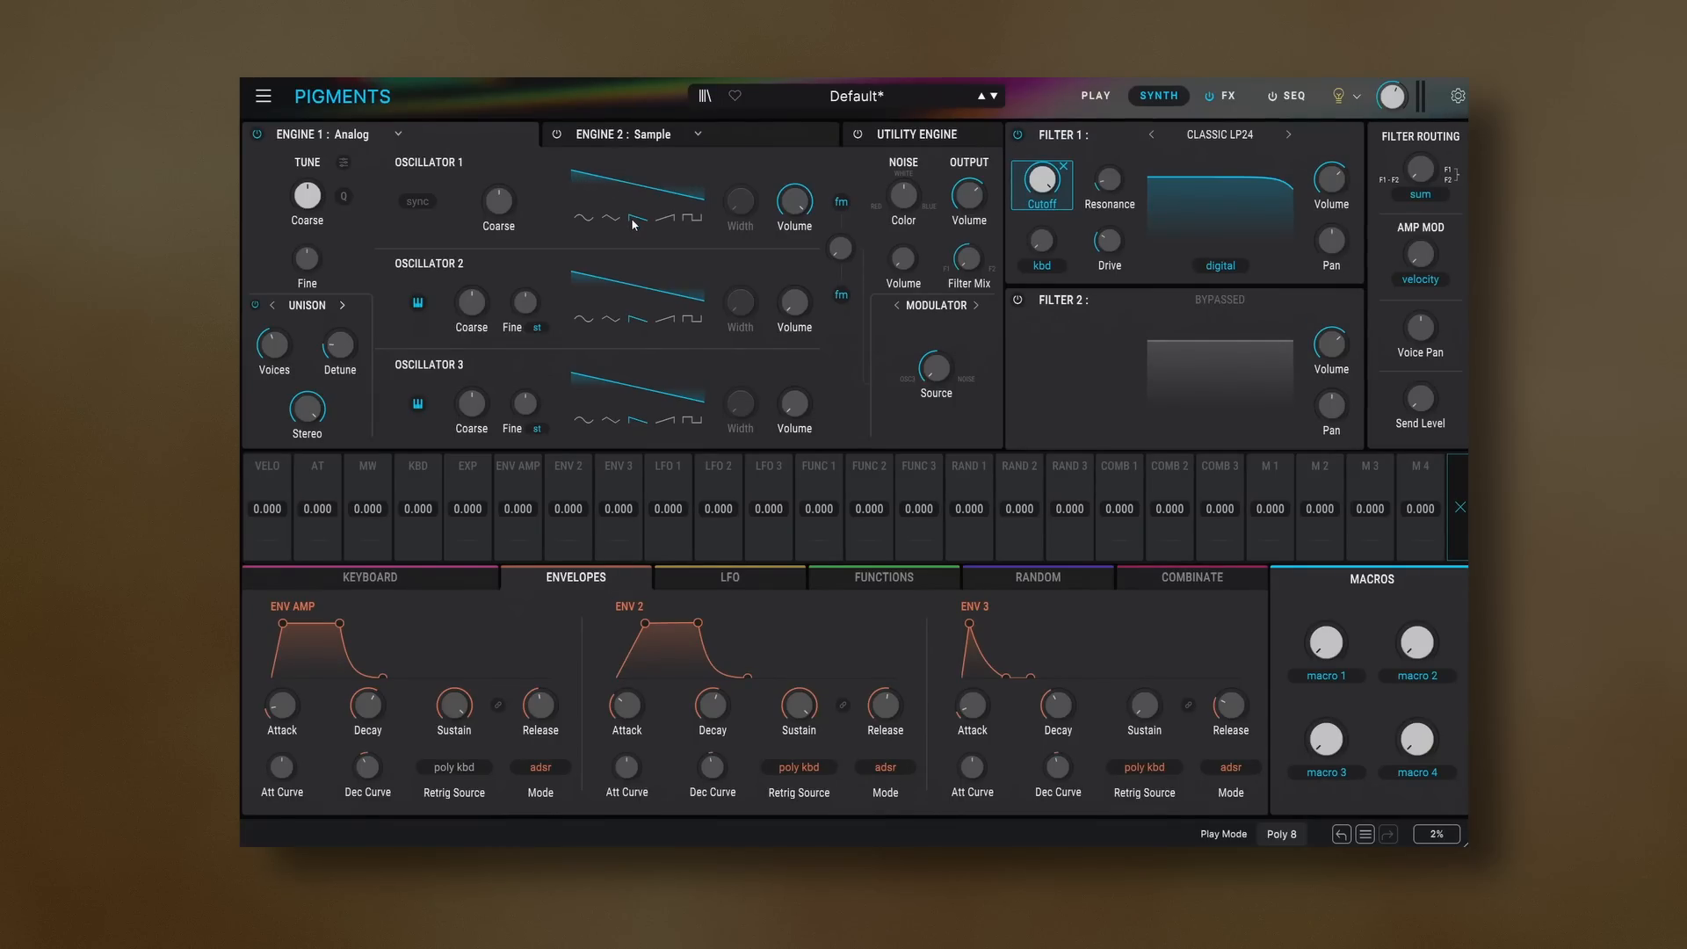
Sweep the cutoff of the Classic LP24 filter in Filter 1 down to about 127 Hz and back up
mouse_move(282, 343)
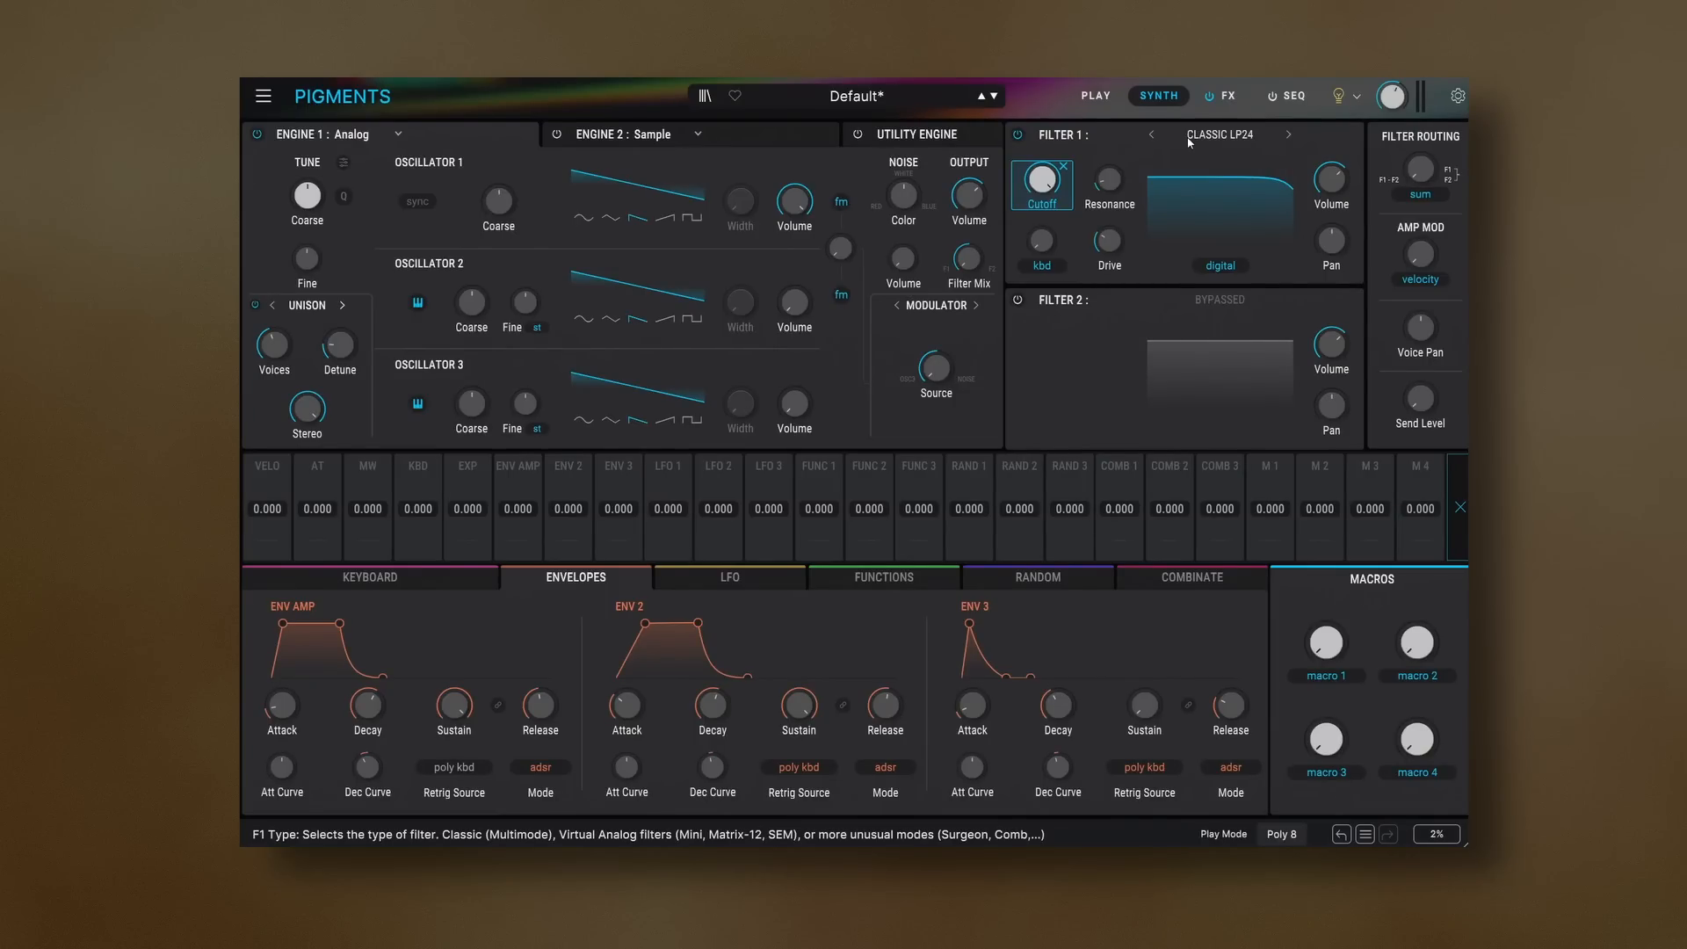
left_click_drag(1042, 181, 1041, 228)
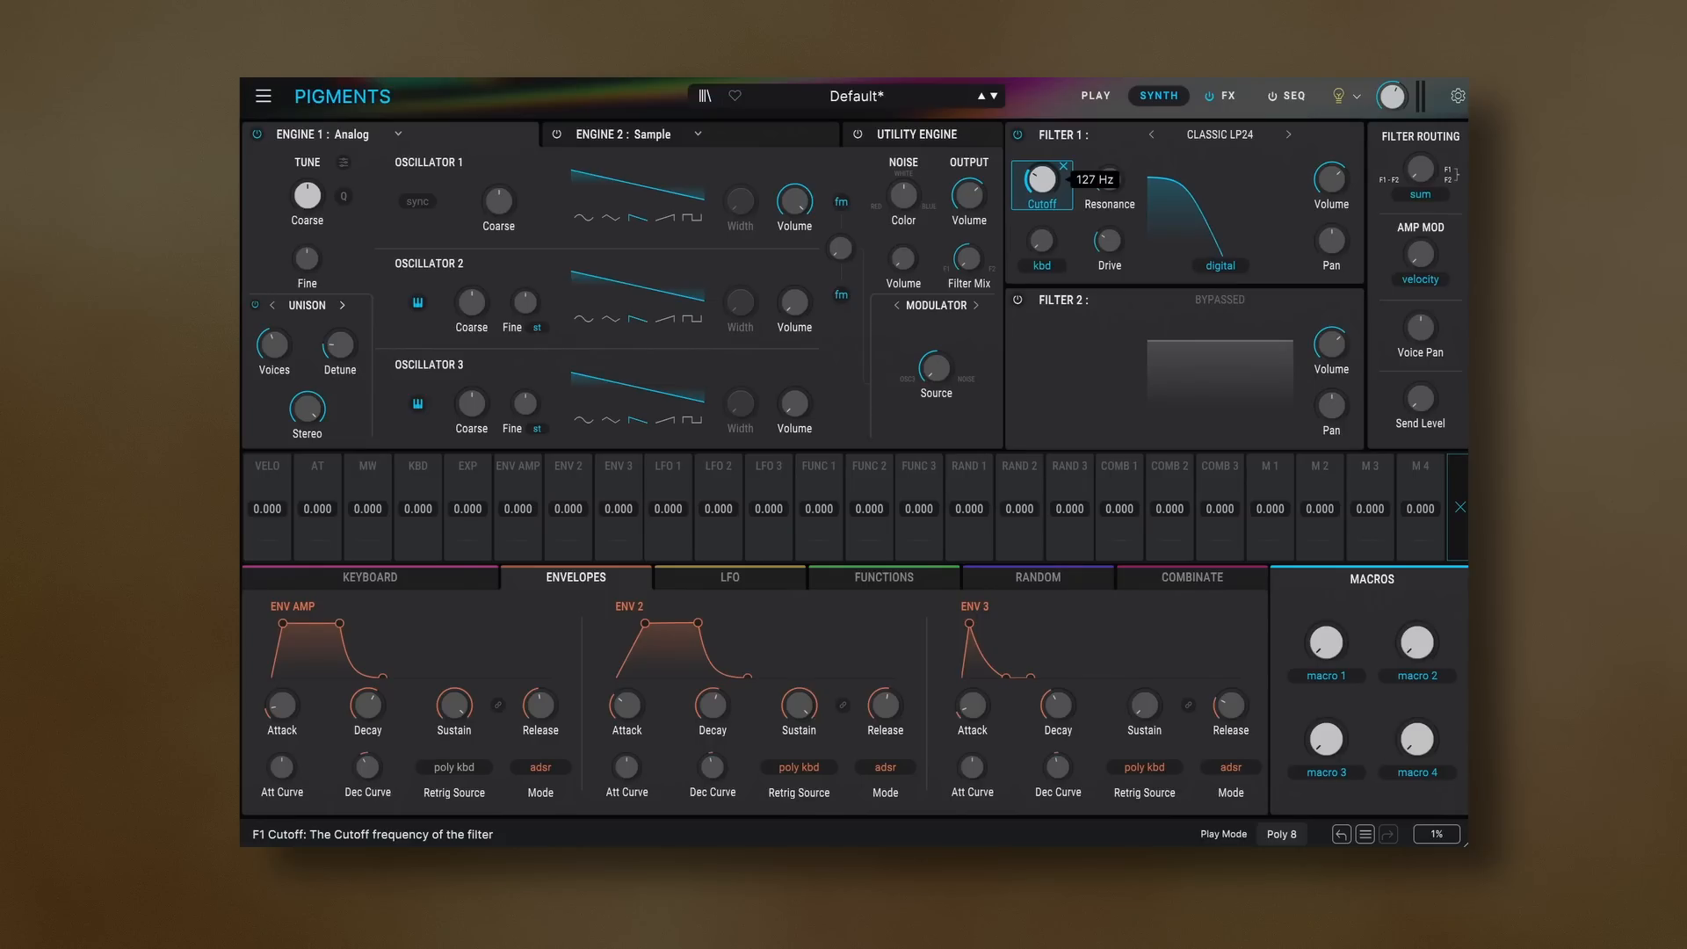
left_click_drag(1043, 180, 1042, 127)
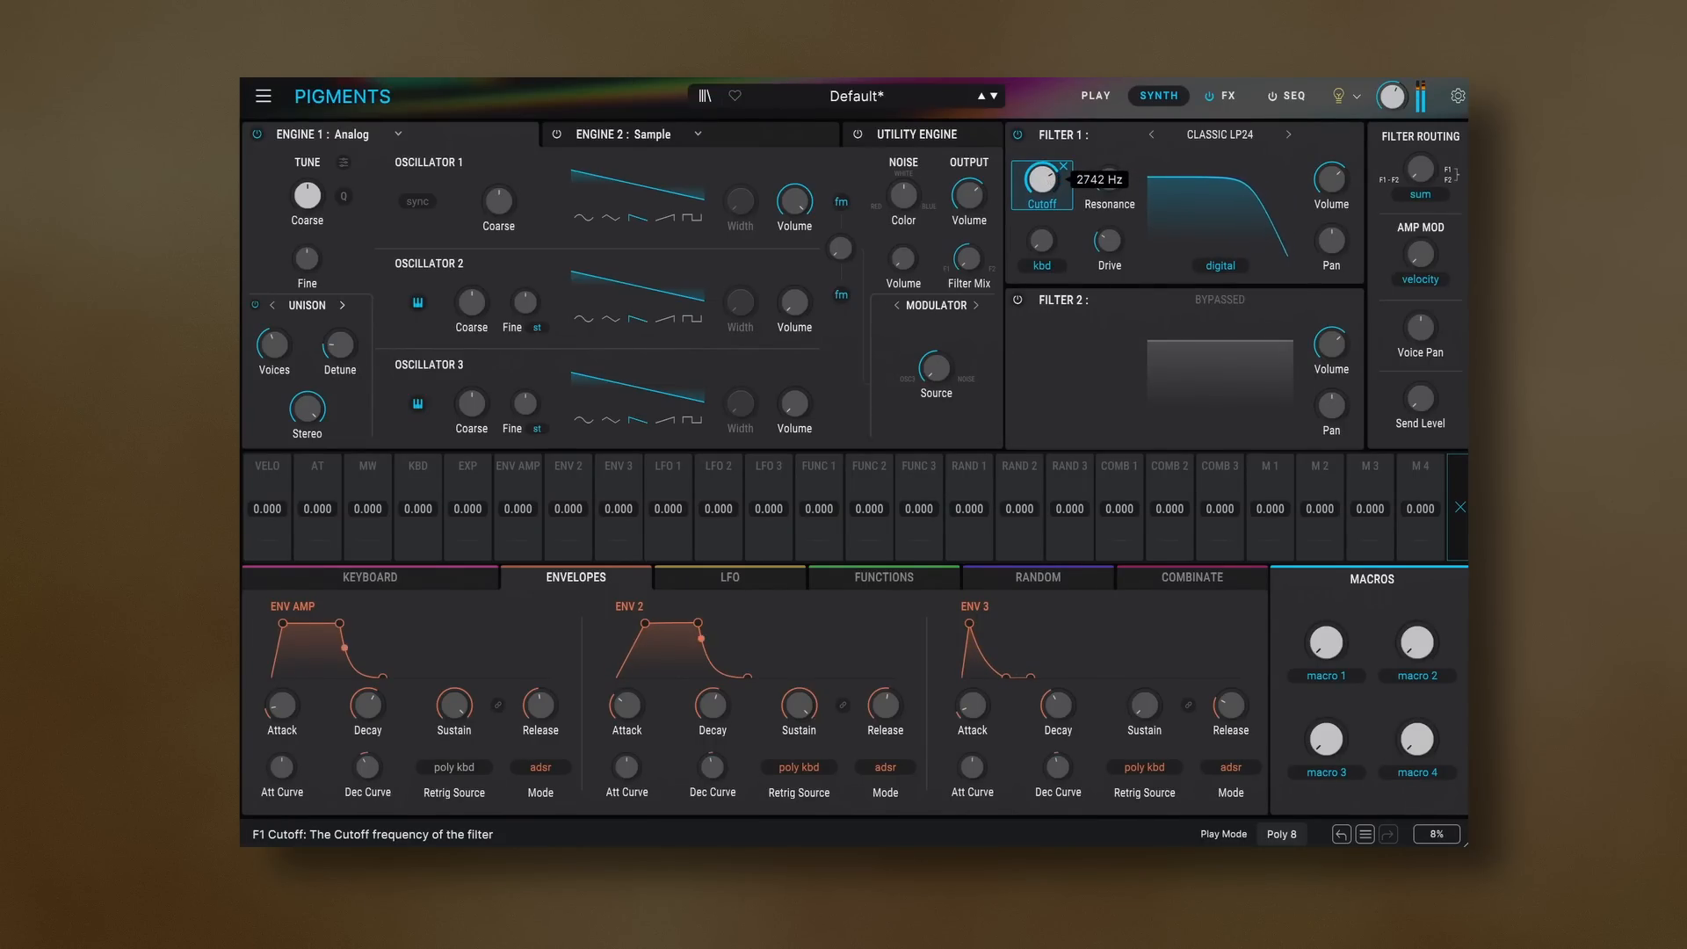
Change Filter 1 to the classic Bandpass 24 type and bring its cutoff down to around mid-range
left_click(1237, 137)
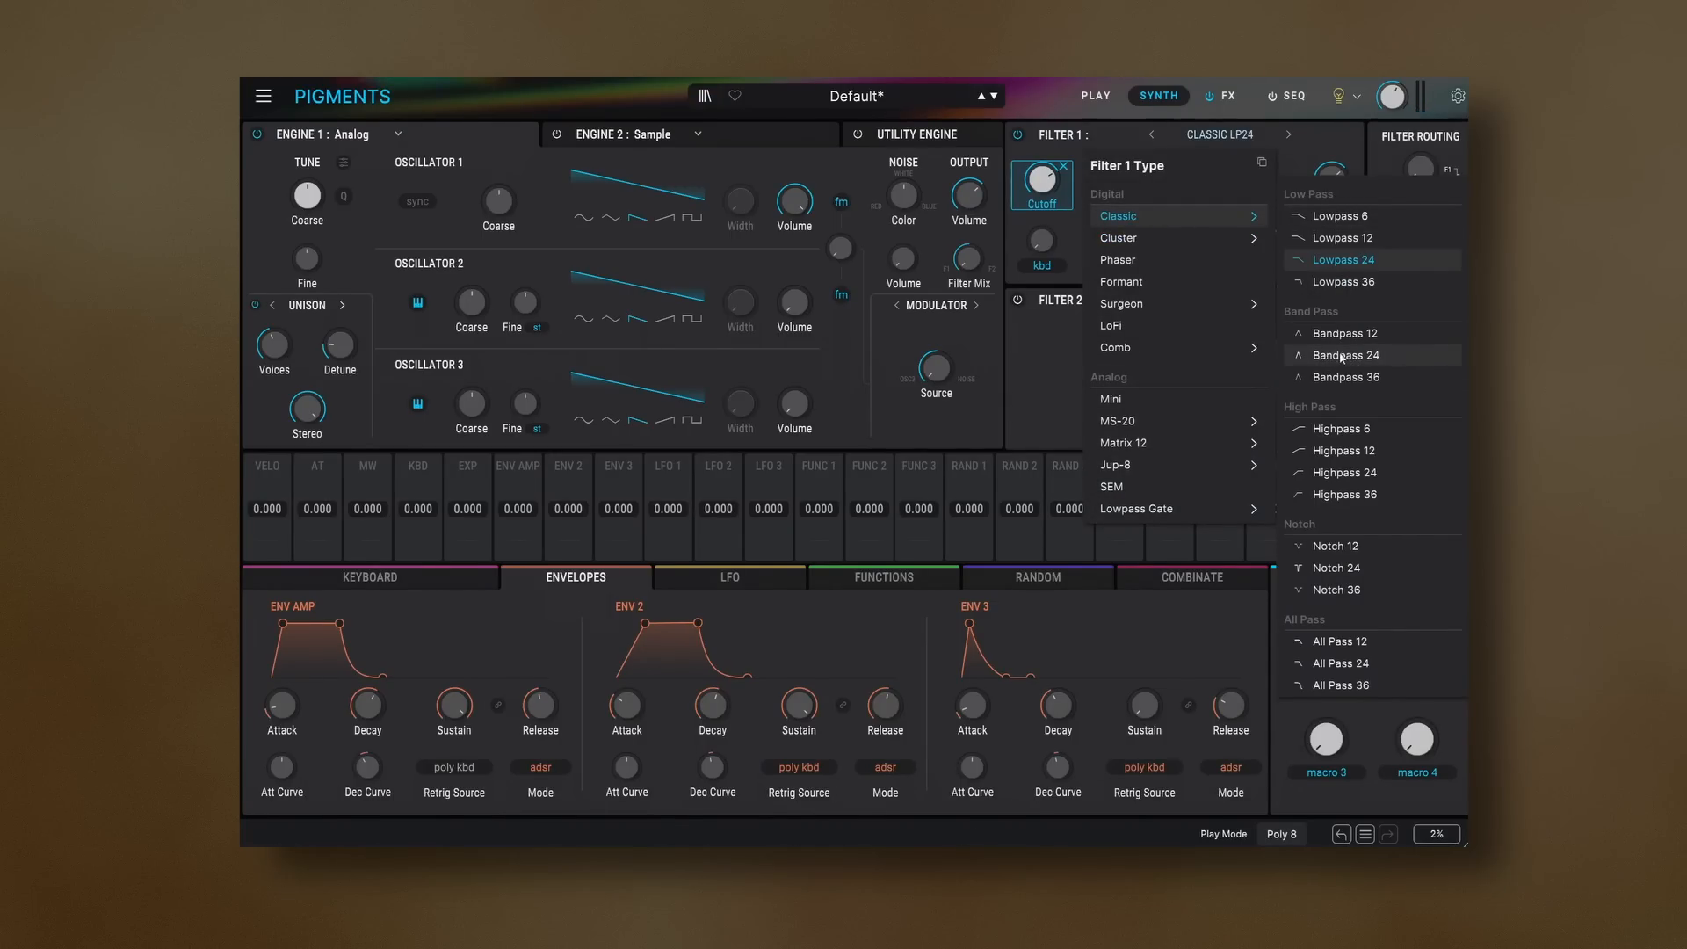
left_click(1367, 361)
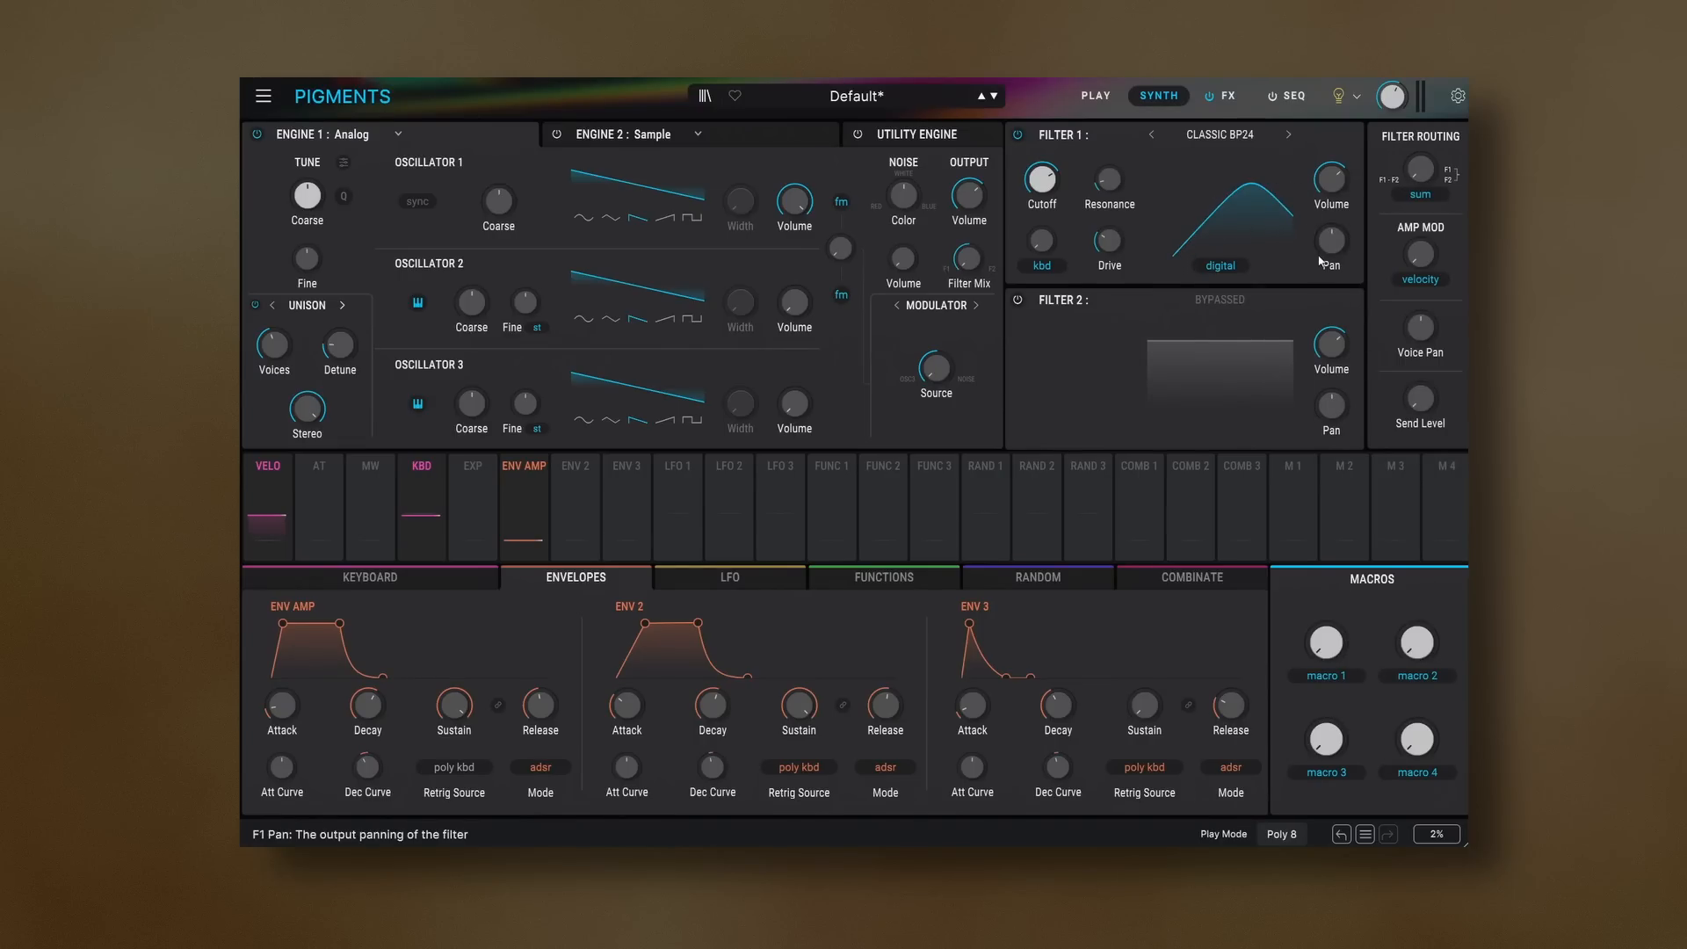
mouse_move(1051, 174)
left_mouse_down()
mouse_move(1042, 93)
mouse_move(1064, 168)
left_mouse_up()
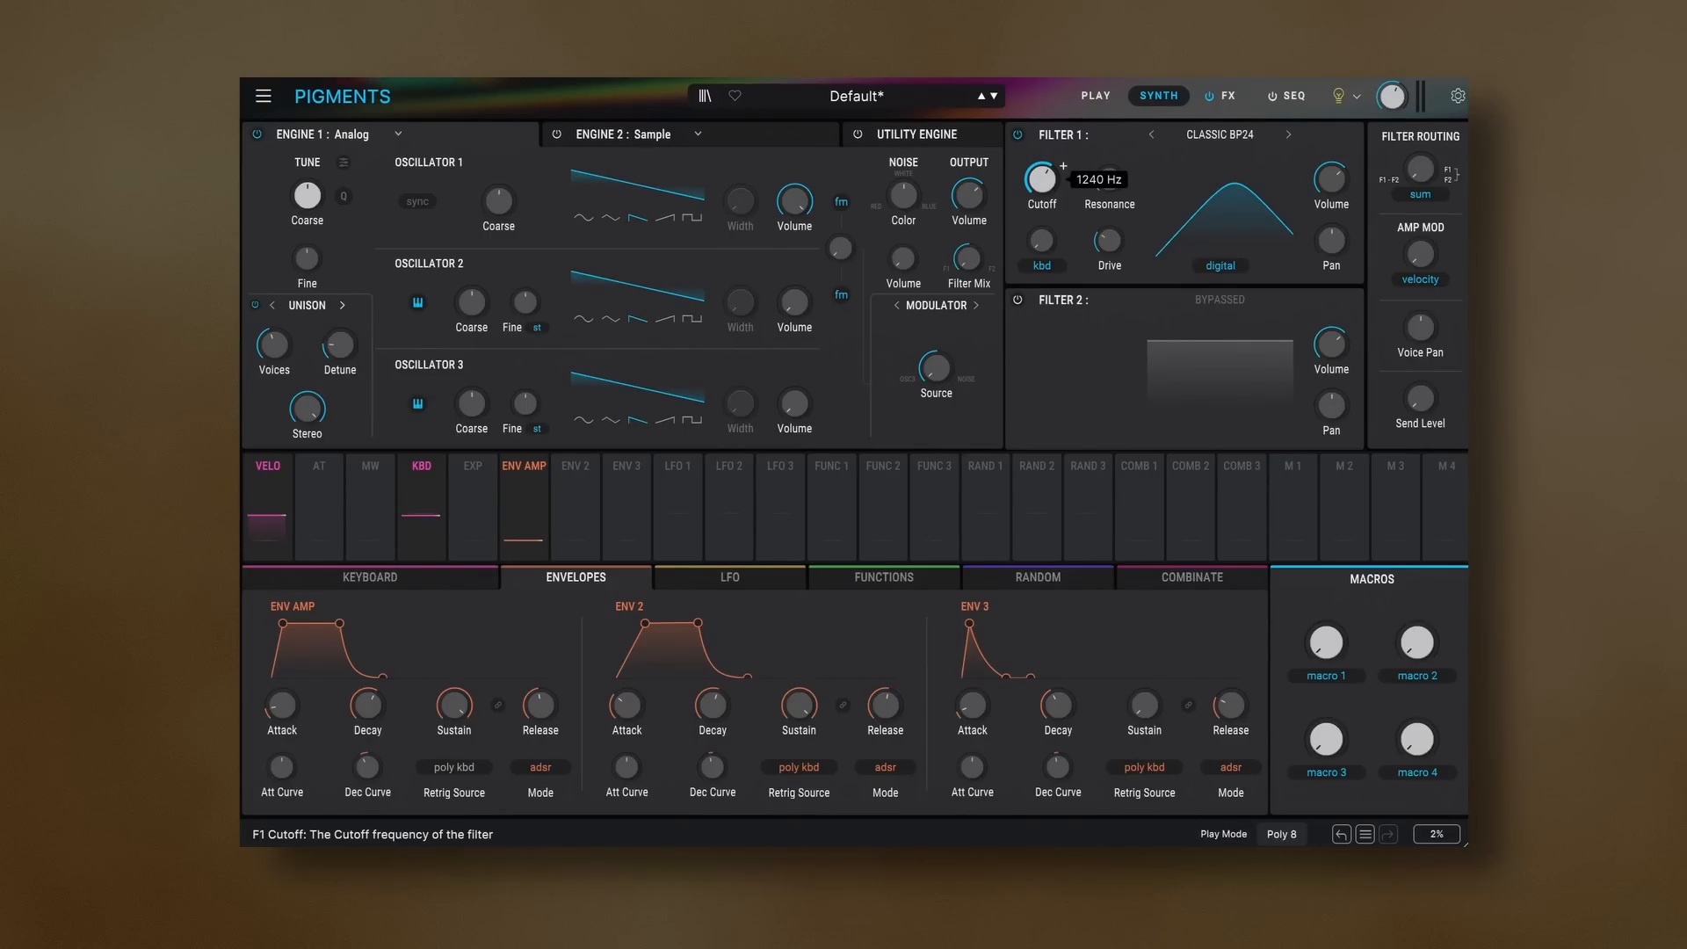
mouse_move(1042, 179)
left_mouse_down()
mouse_move(1042, 199)
mouse_move(1042, 159)
mouse_move(1064, 186)
mouse_move(1042, 176)
left_mouse_up()
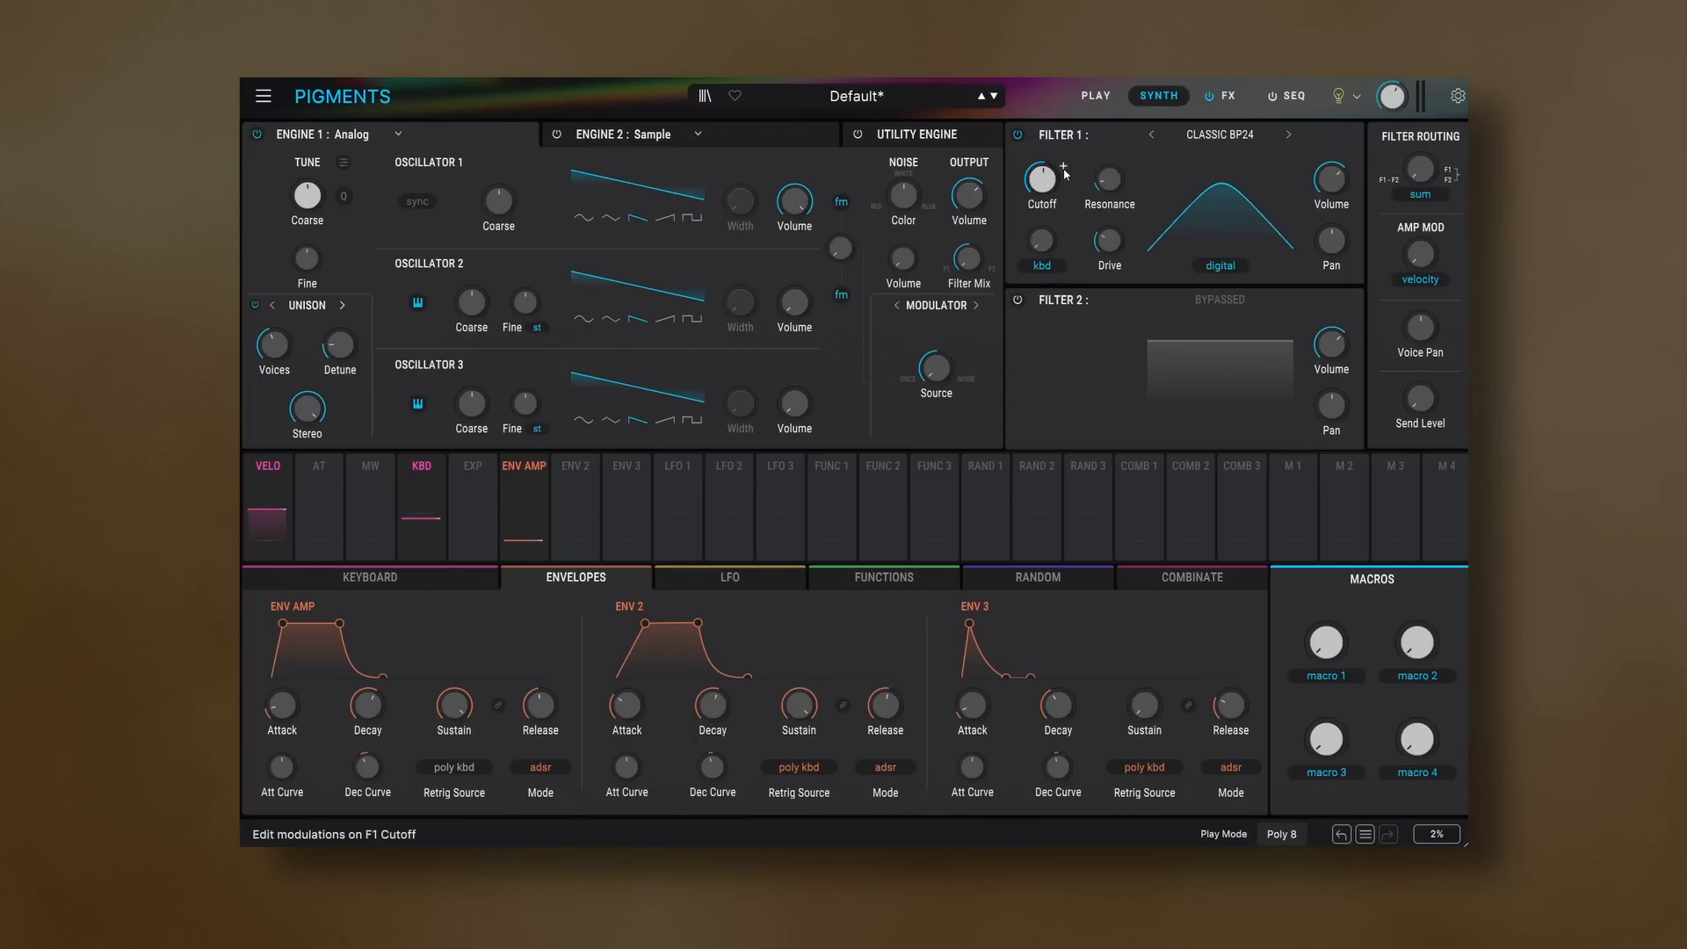
Modulate Filter 1's cutoff with ENV 2 at 0.500 and lower the base cutoff
left_click(1064, 168)
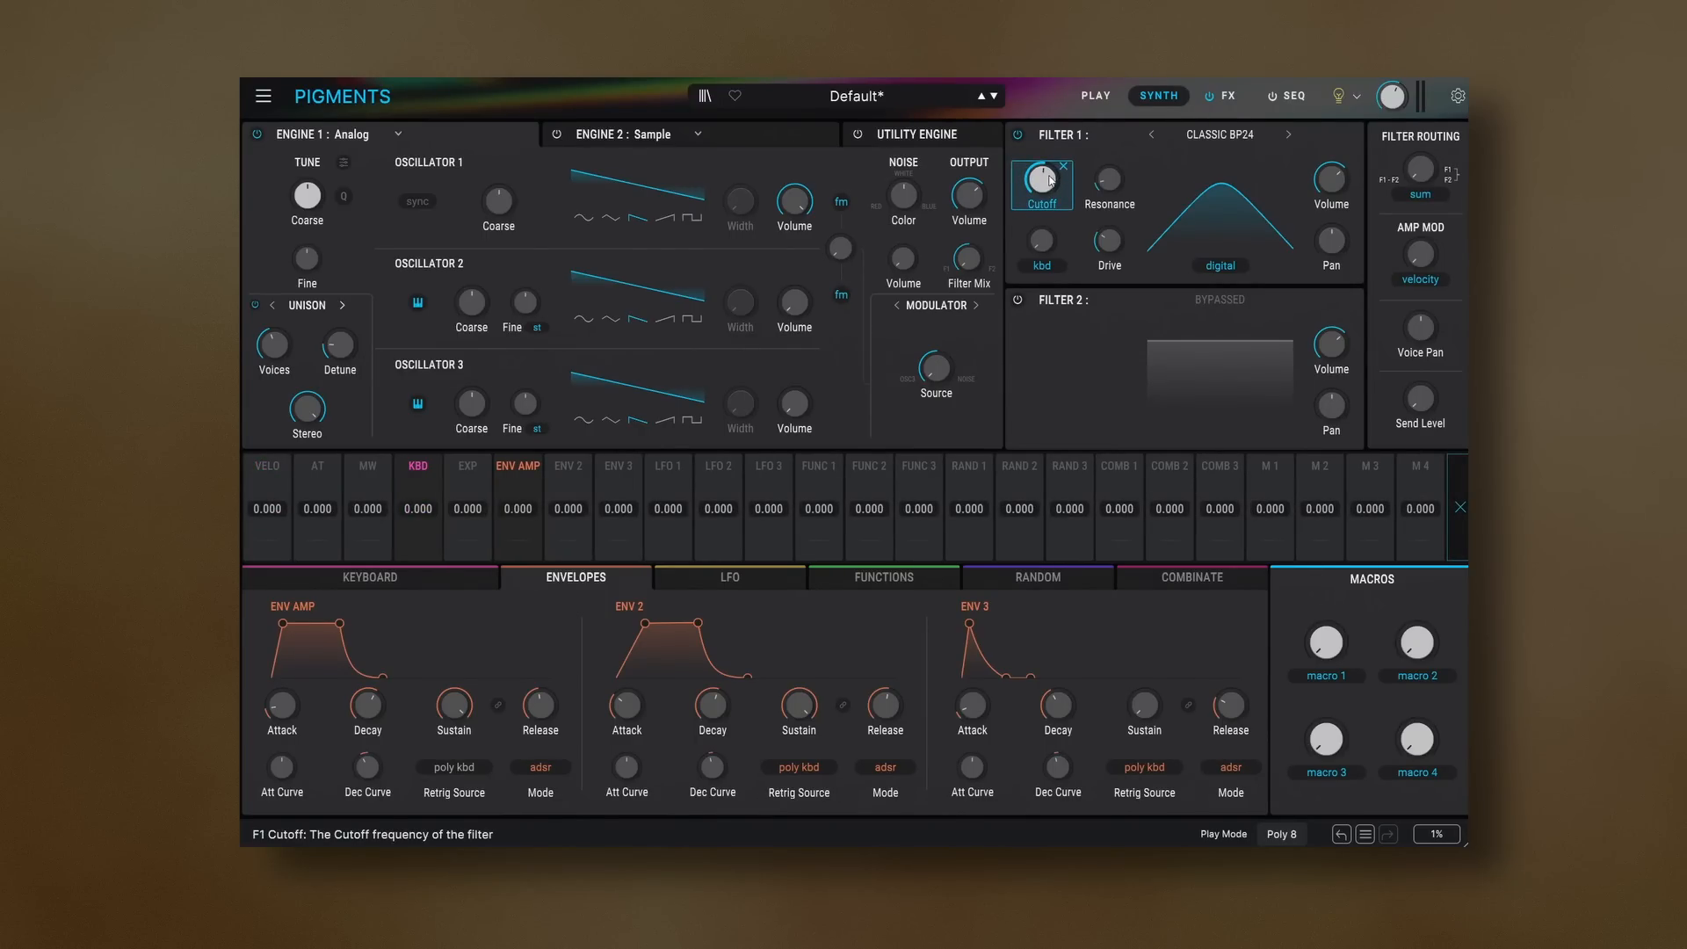
left_click_drag(573, 507, 568, 492)
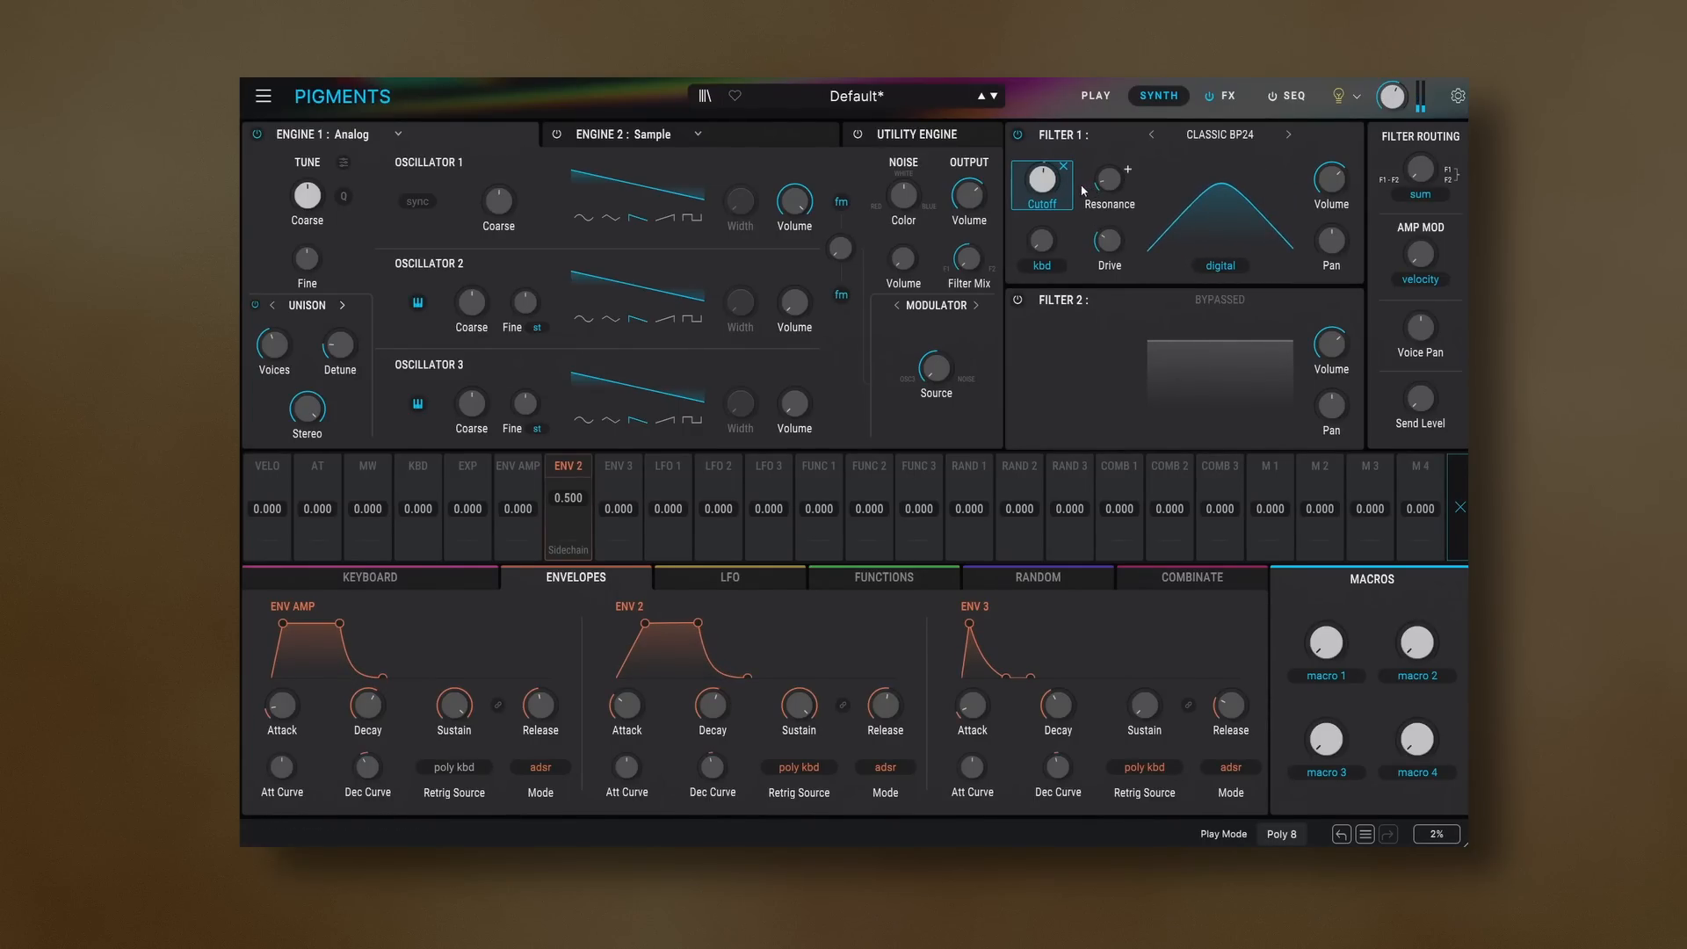
left_click_drag(1043, 180, 1044, 234)
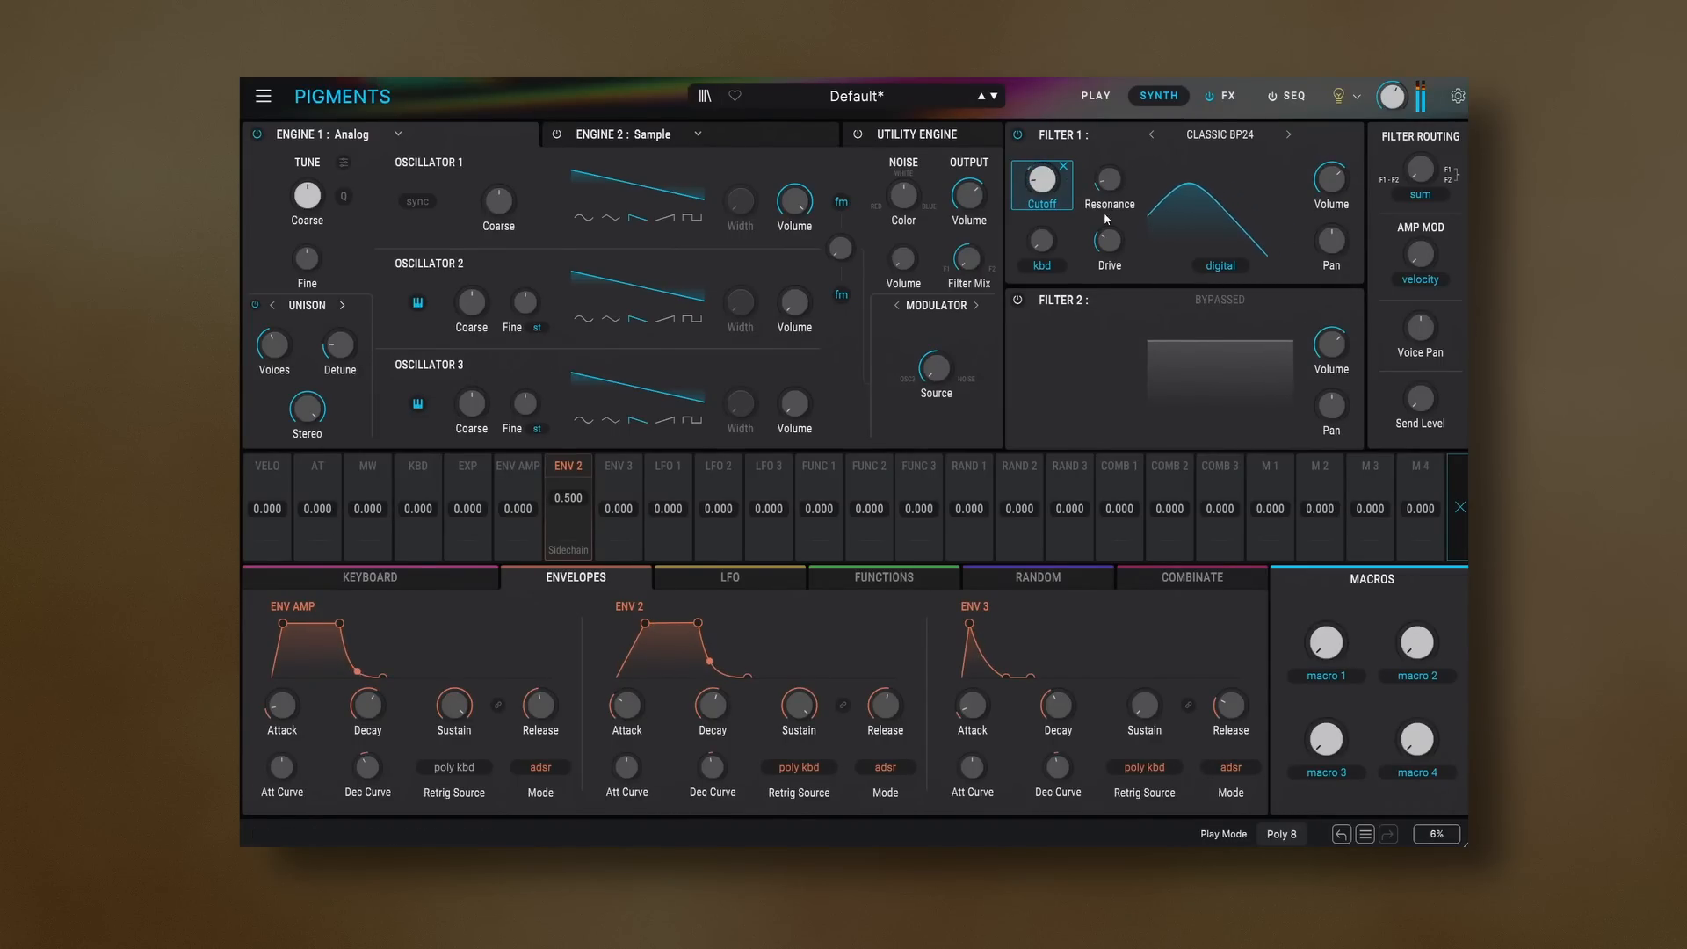
Adjust the bandpass filter's resonance and turn its drive down
left_click_drag(1109, 181, 1109, 164)
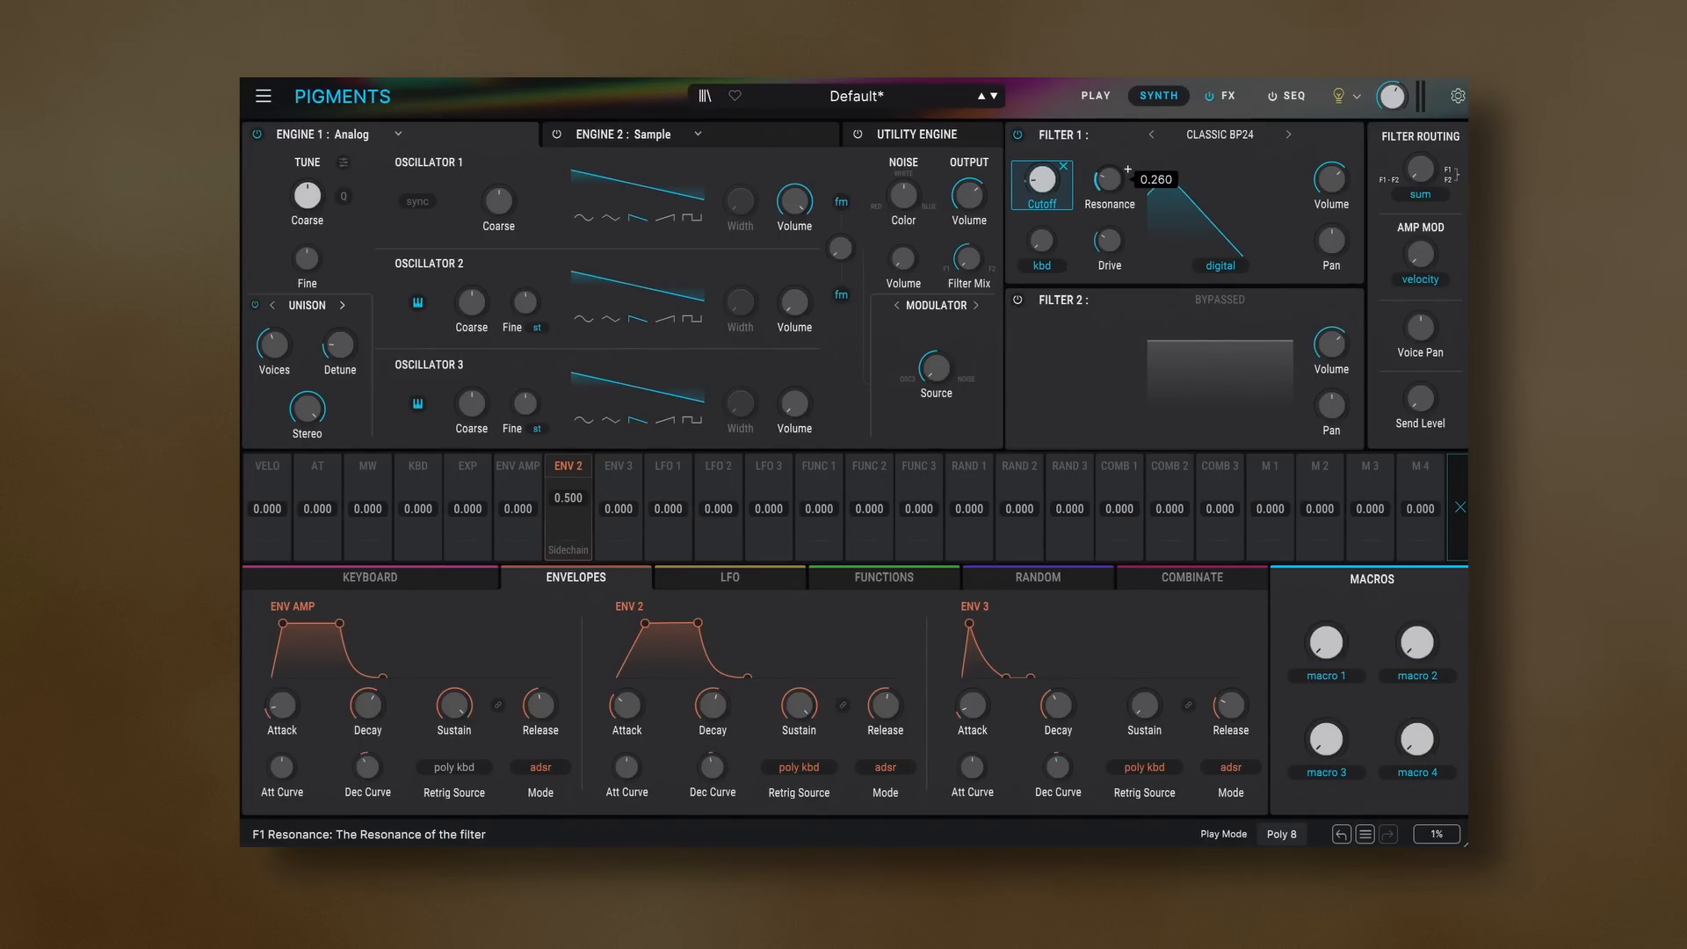
left_click_drag(1109, 175, 1109, 182)
left_click_drag(1100, 243, 1099, 269)
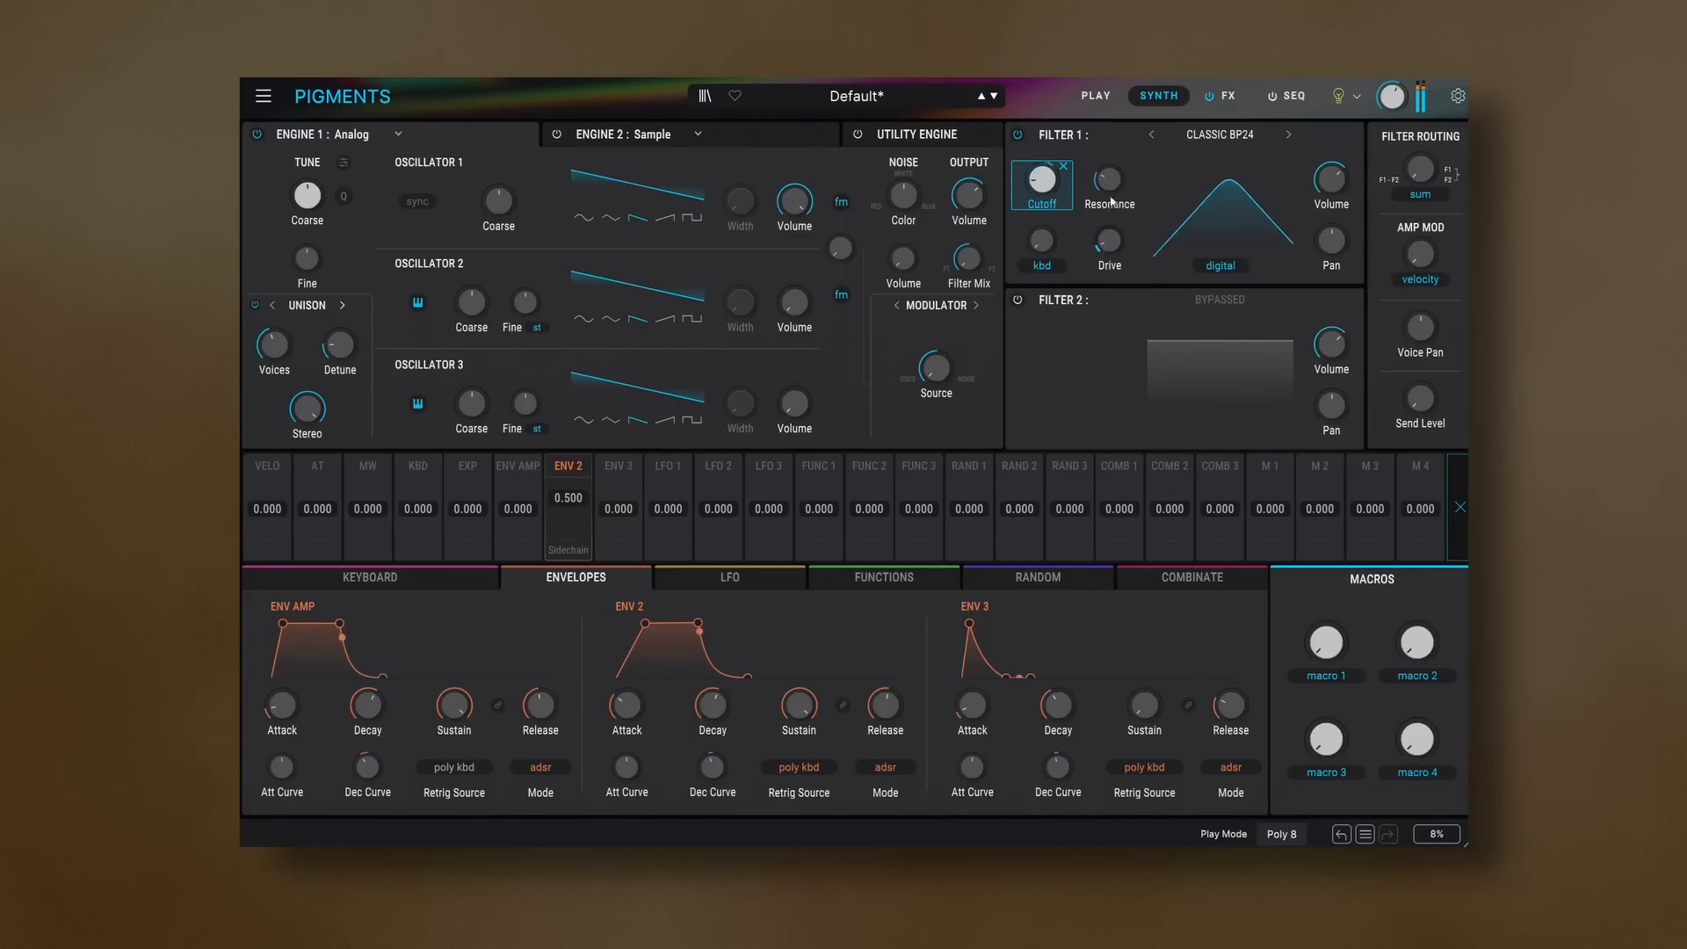
mouse_move(1108, 185)
left_mouse_down()
mouse_move(1108, 162)
mouse_move(1109, 207)
left_mouse_up()
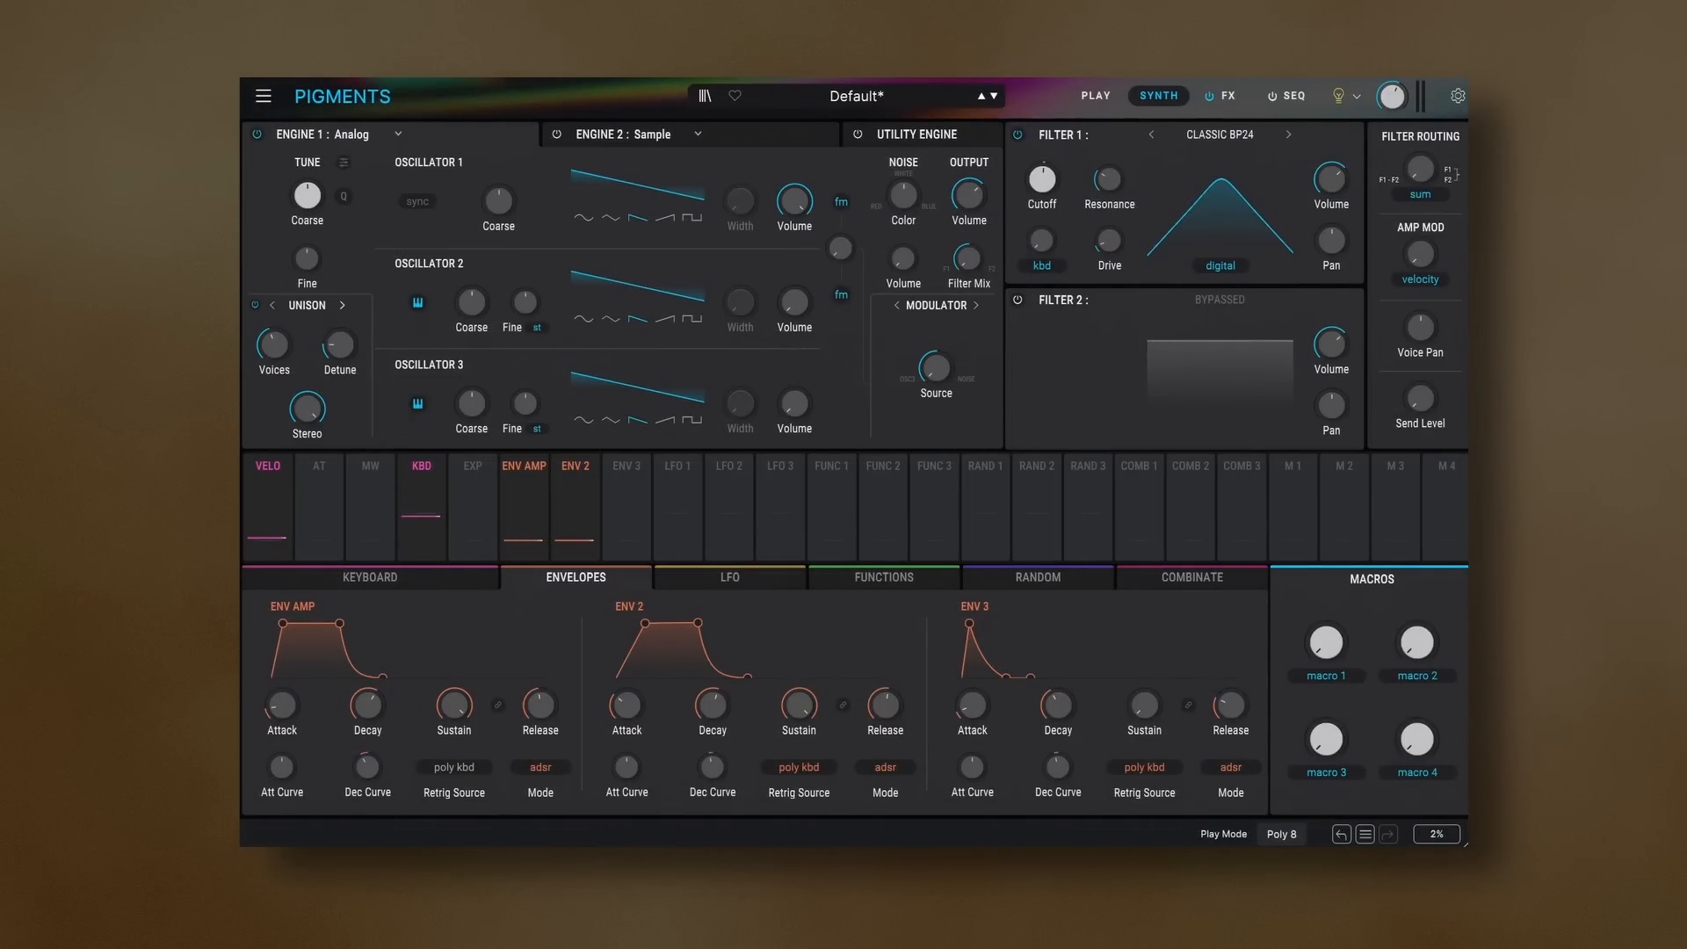
Switch Filter 1 to the Phaser type and audition it with 6 poles before returning to 2
left_click(1218, 137)
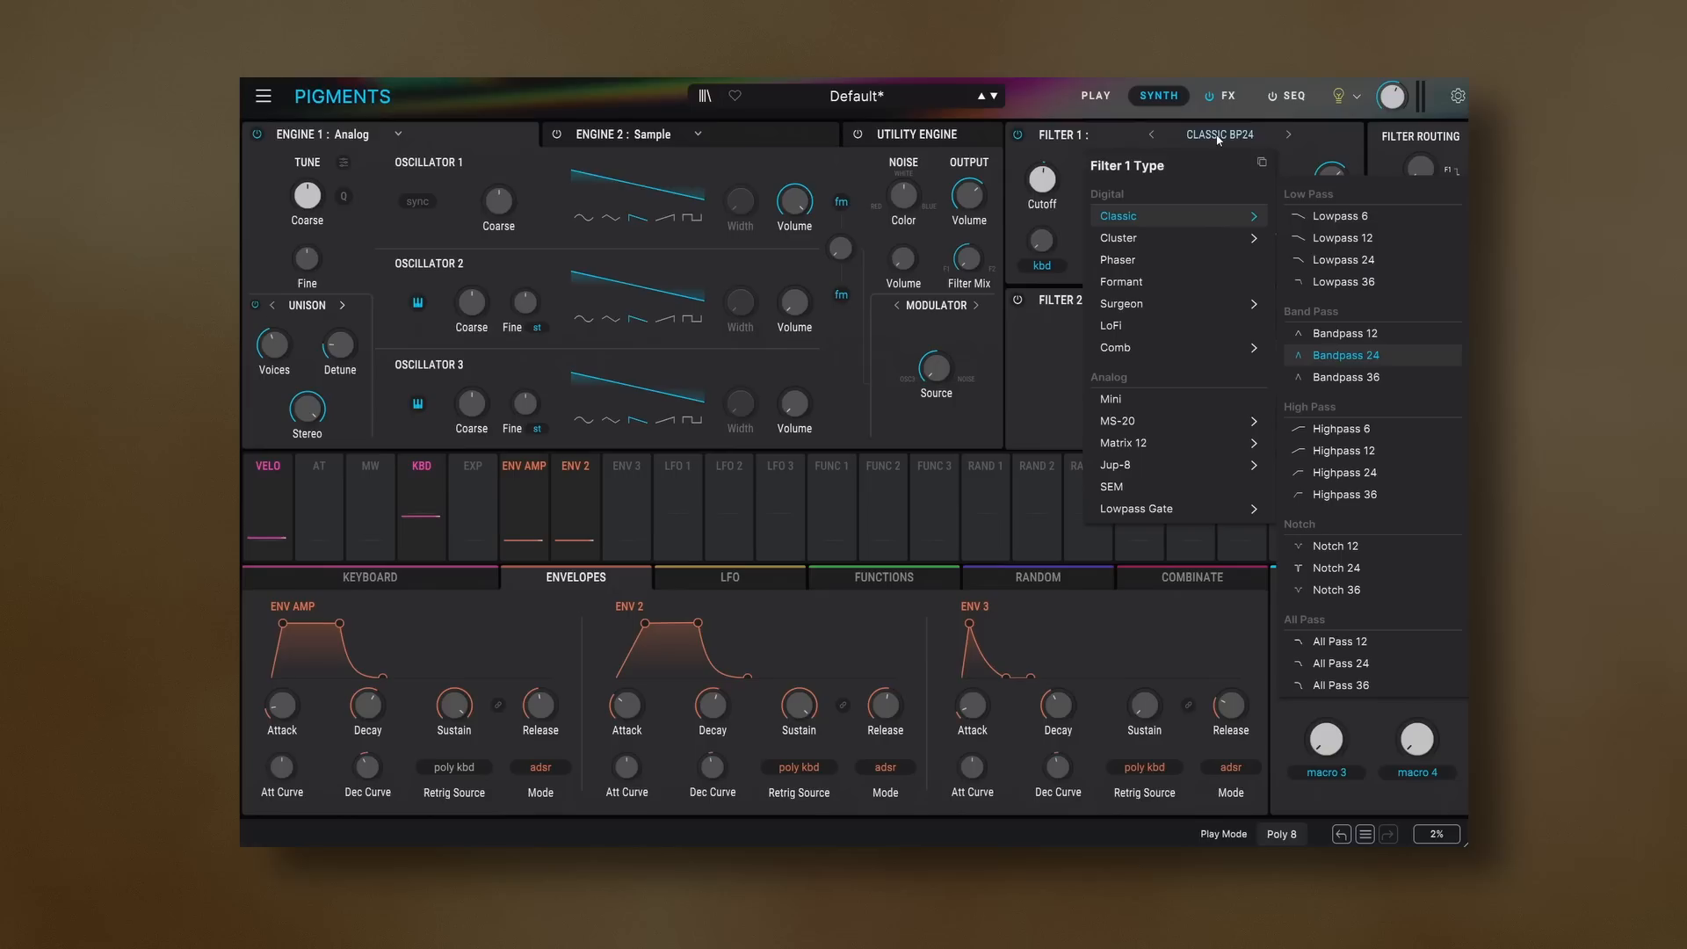
left_click(1172, 261)
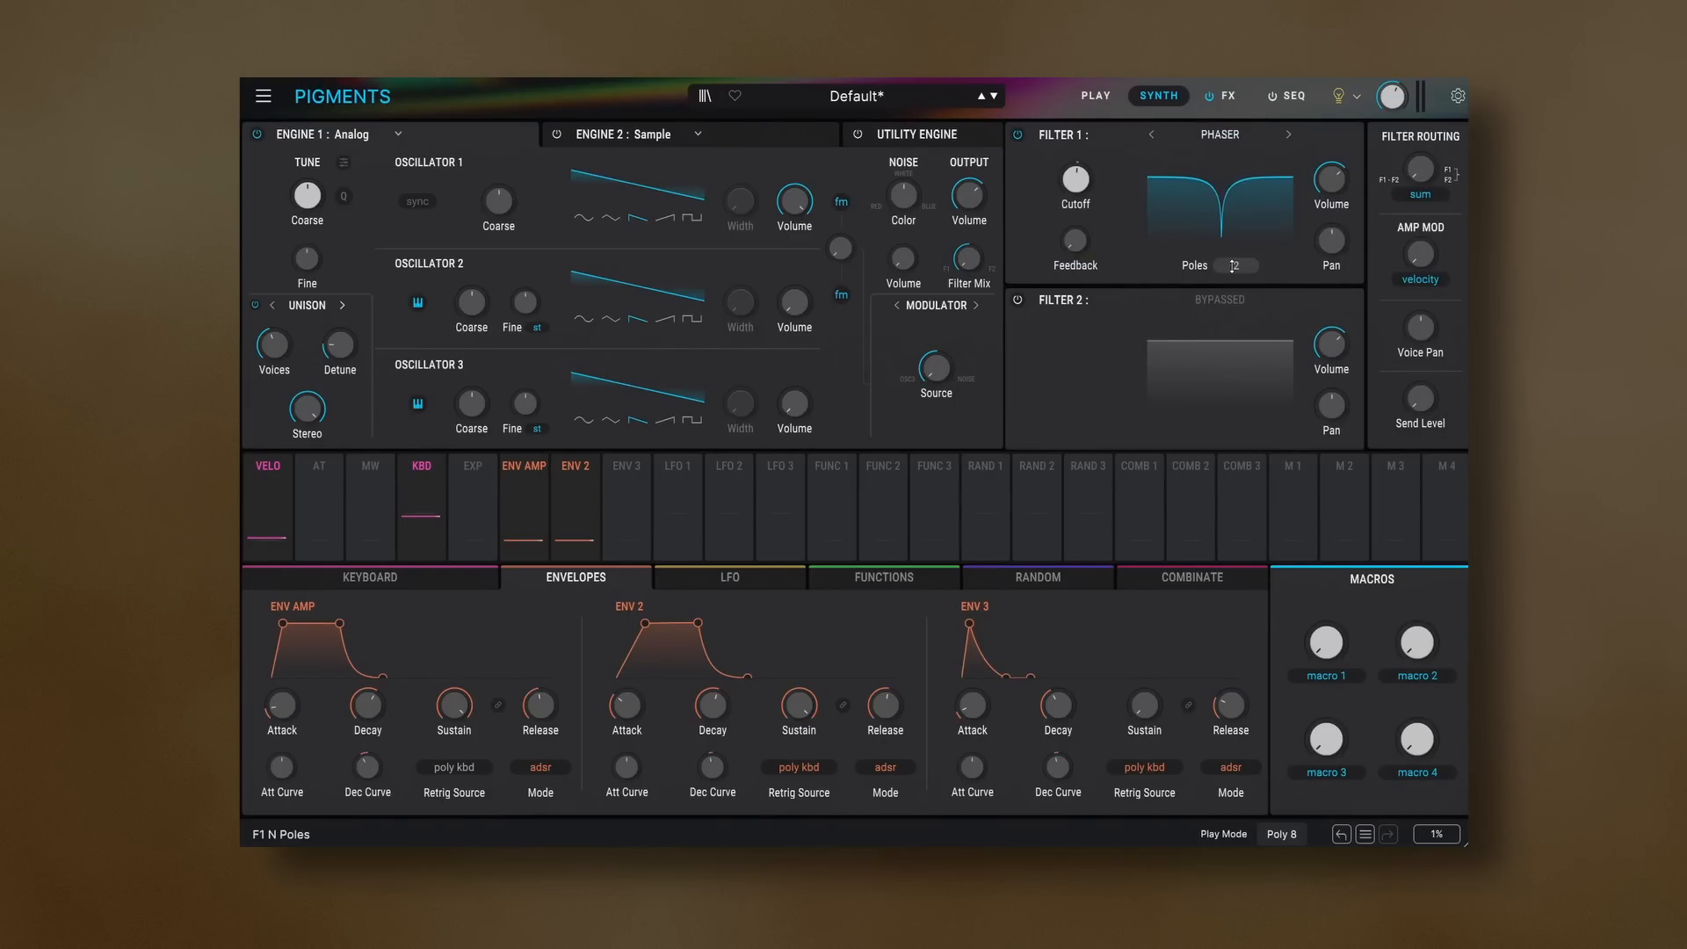
left_click_drag(1237, 266, 1236, 241)
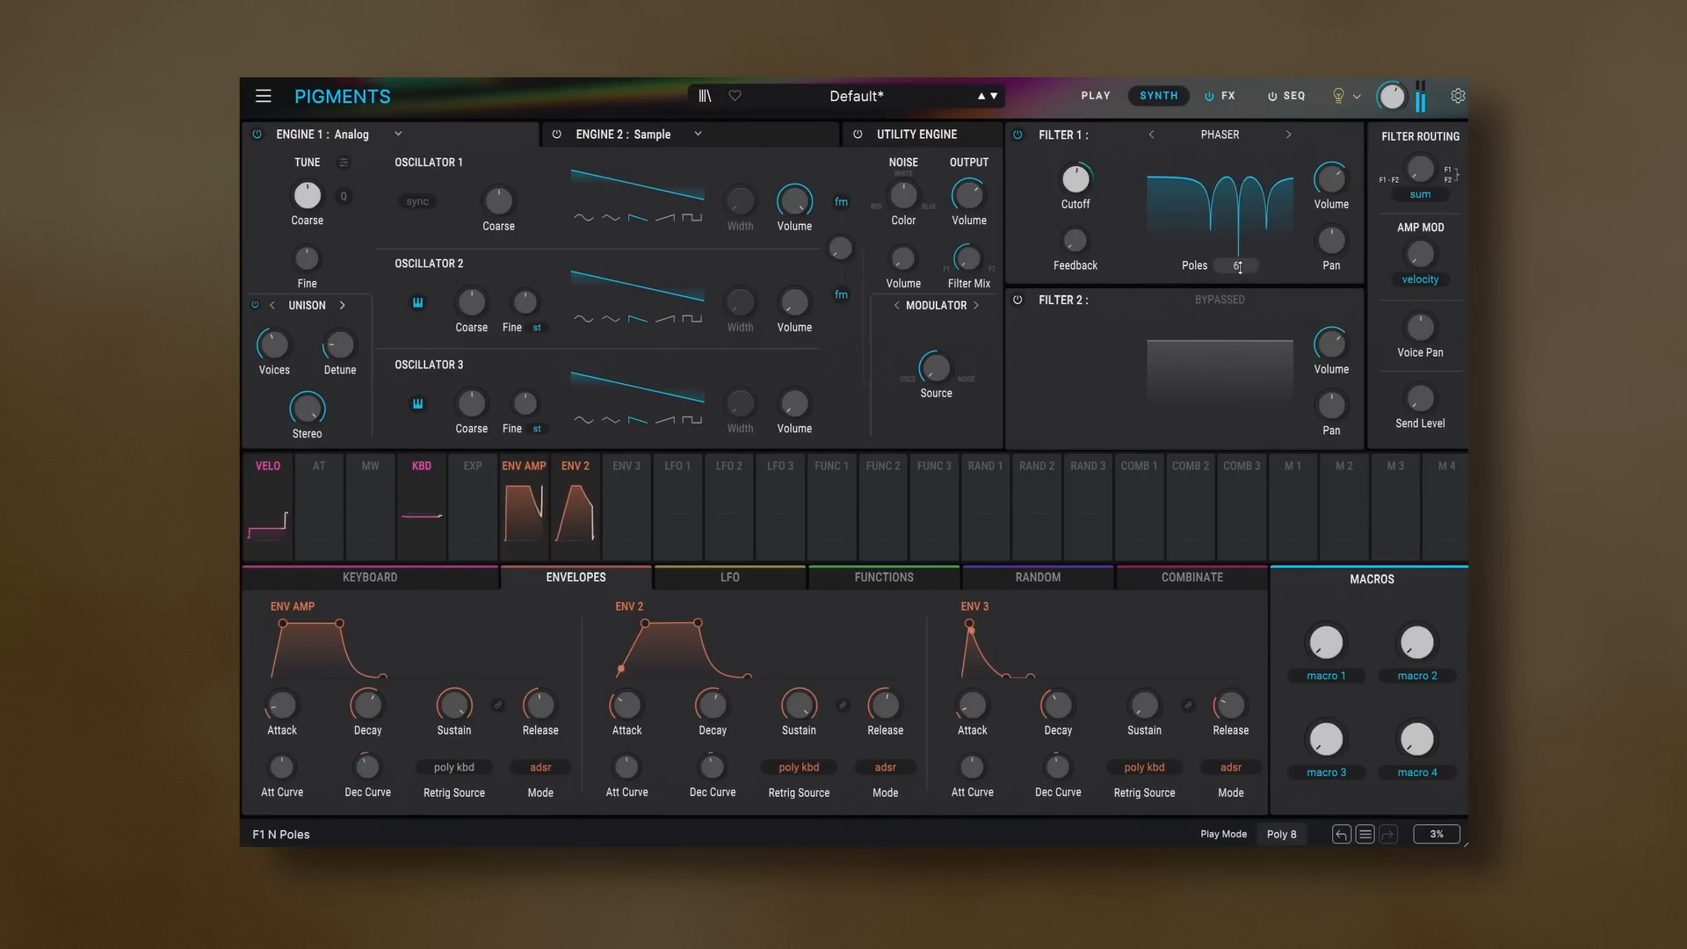
mouse_move(1240, 267)
left_mouse_down()
mouse_move(1240, 223)
mouse_move(1240, 290)
left_mouse_up()
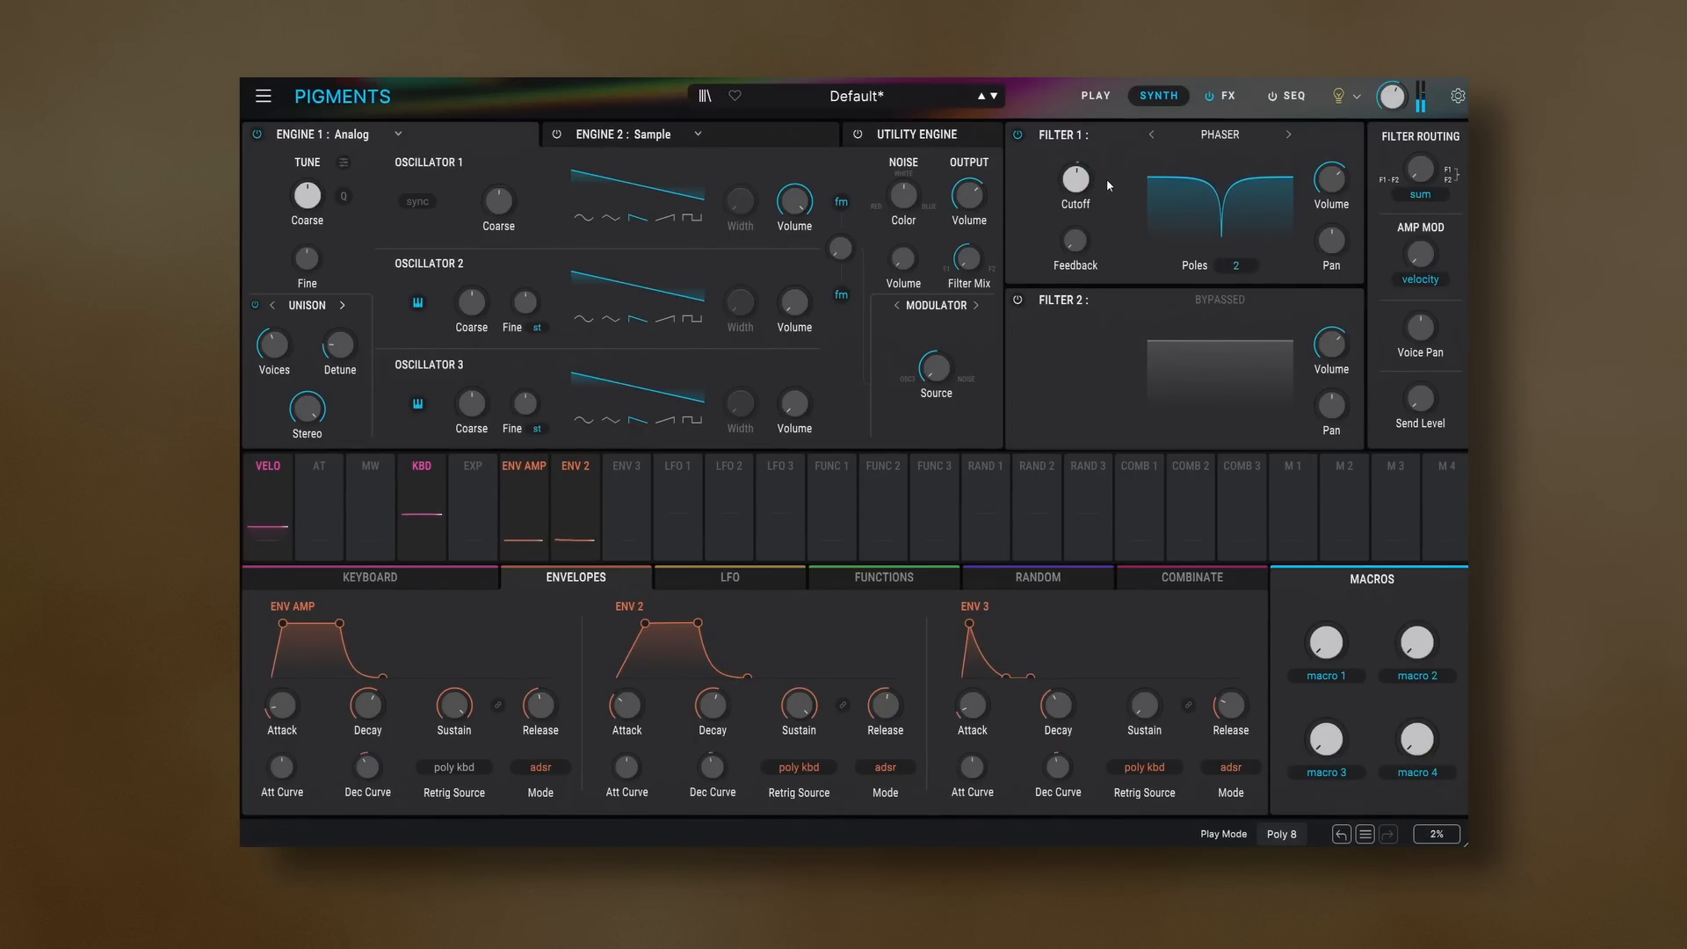
Lower the phaser filter's cutoff and increase its number of poles
mouse_move(1088, 182)
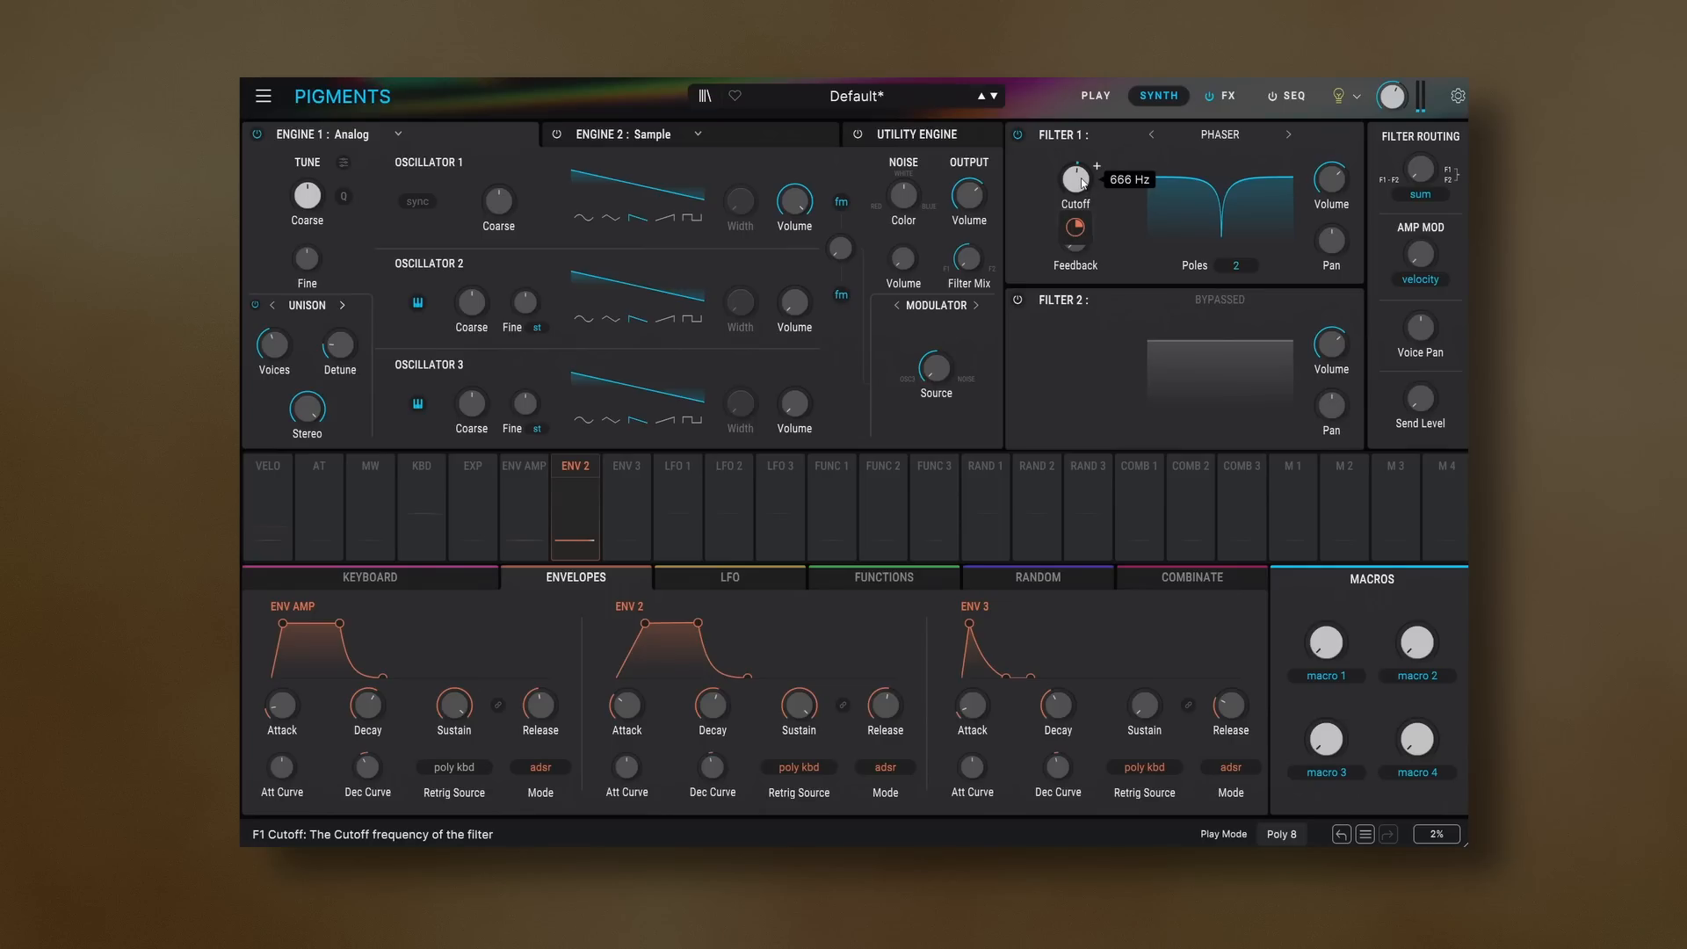
left_click_drag(1082, 181, 1077, 237)
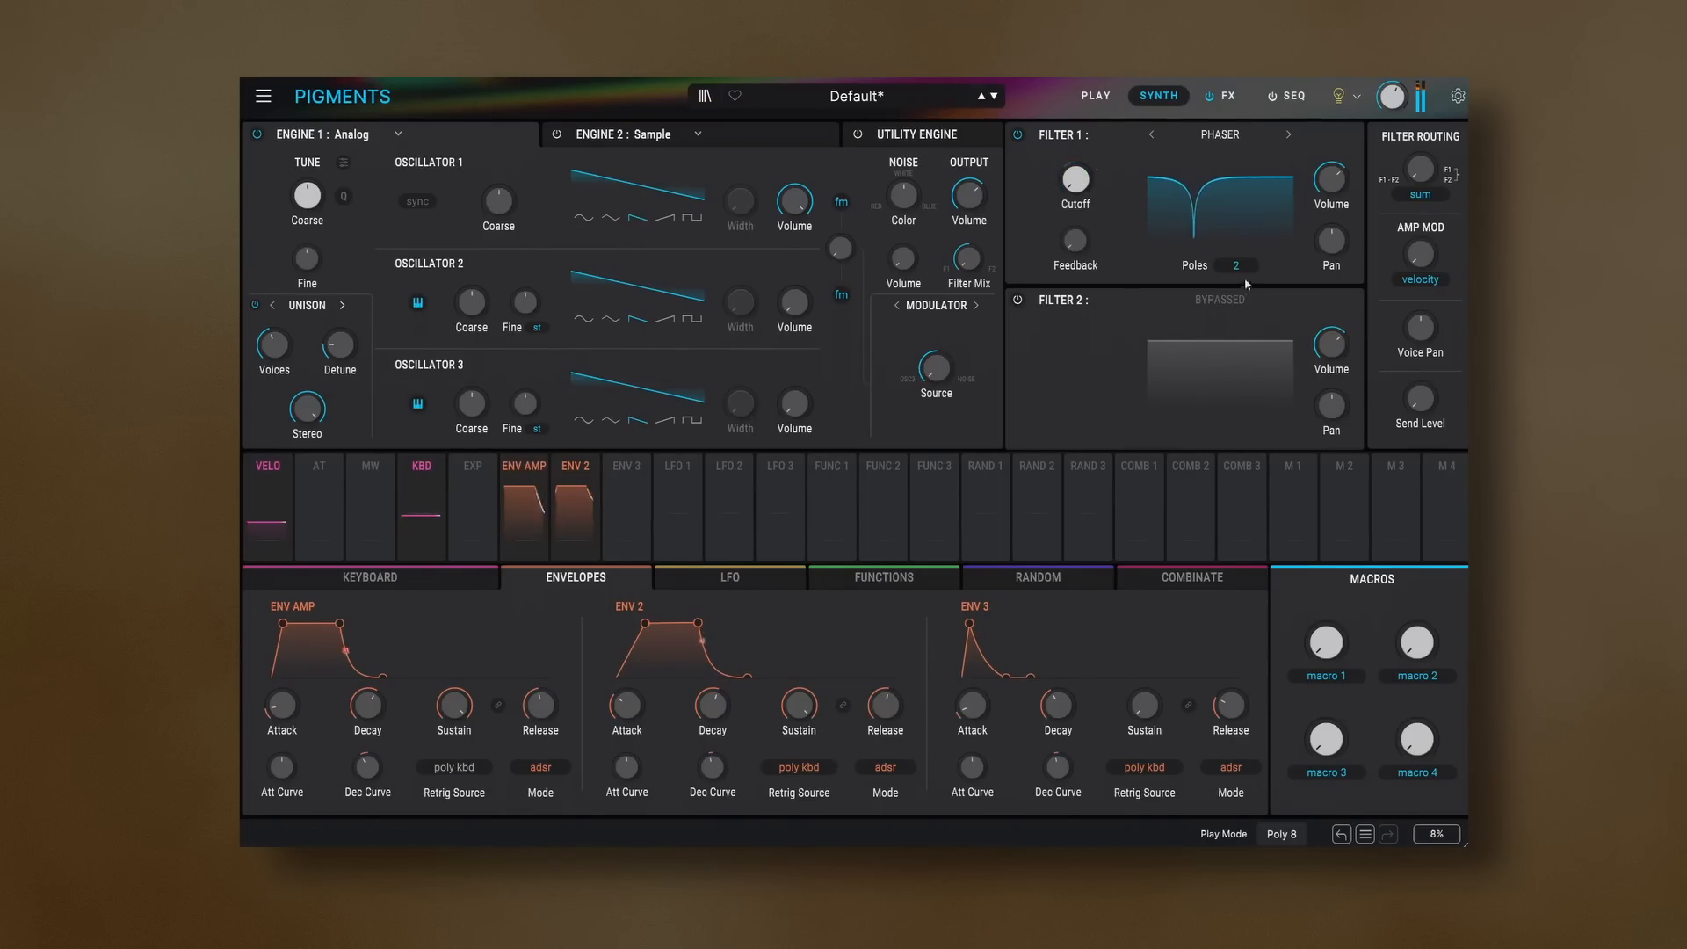
left_click_drag(1238, 266, 1238, 253)
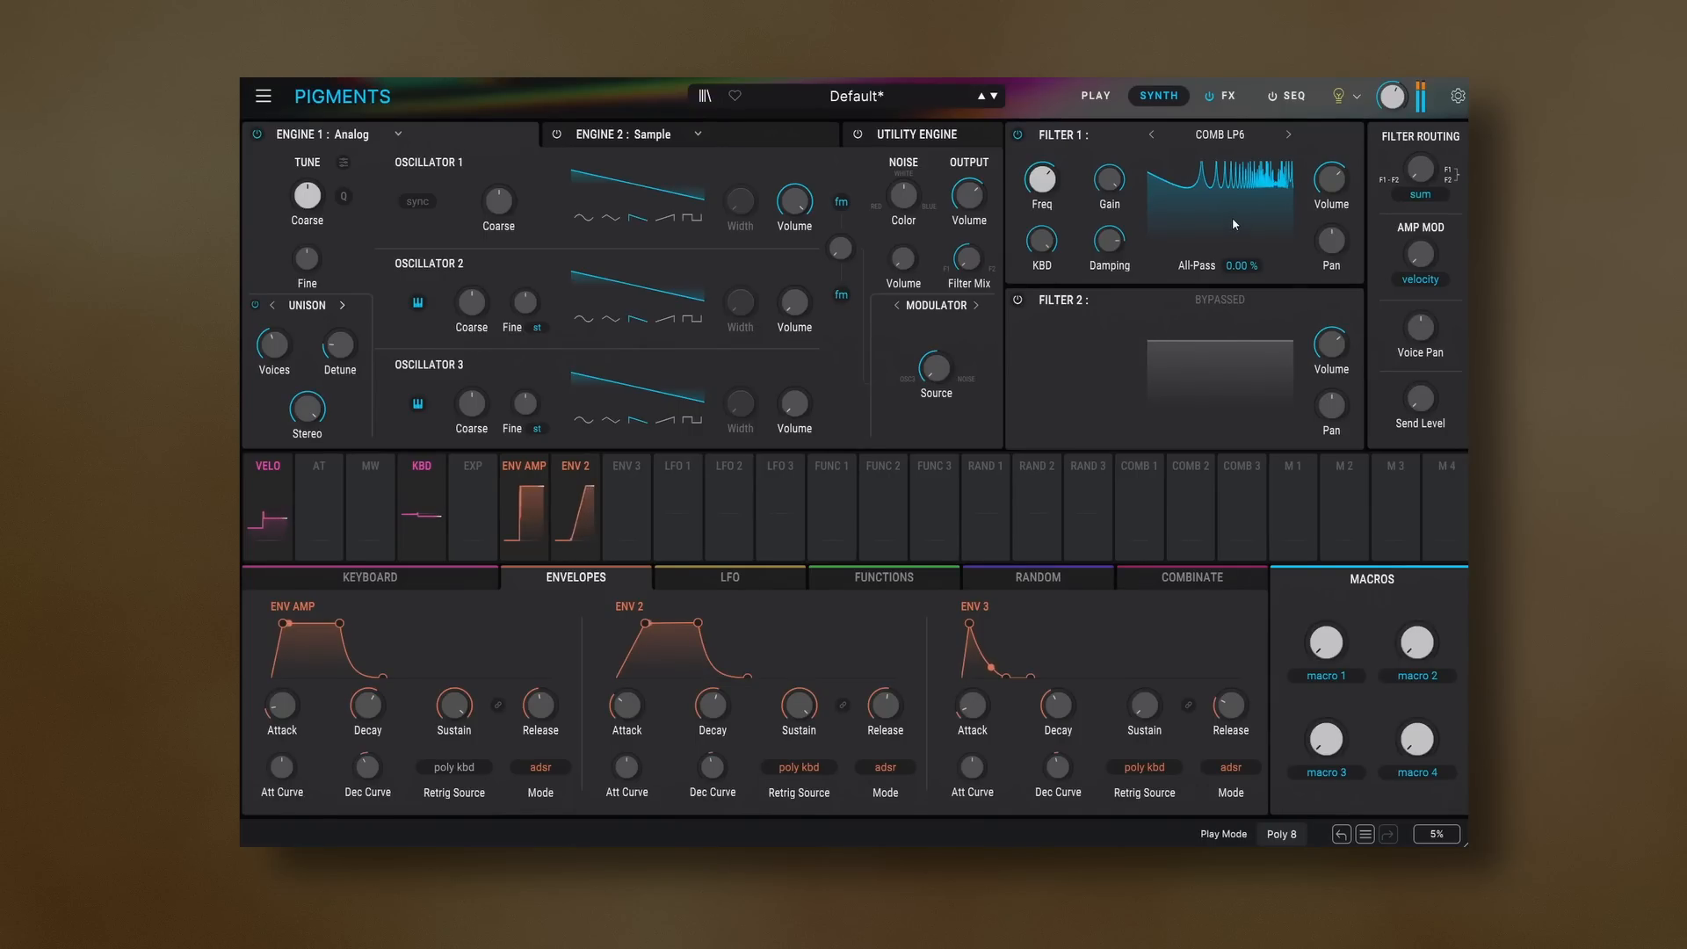
Adjust the gain of the Comb LP6 filter in Filter 1
left_click_drag(1106, 187, 1116, 182)
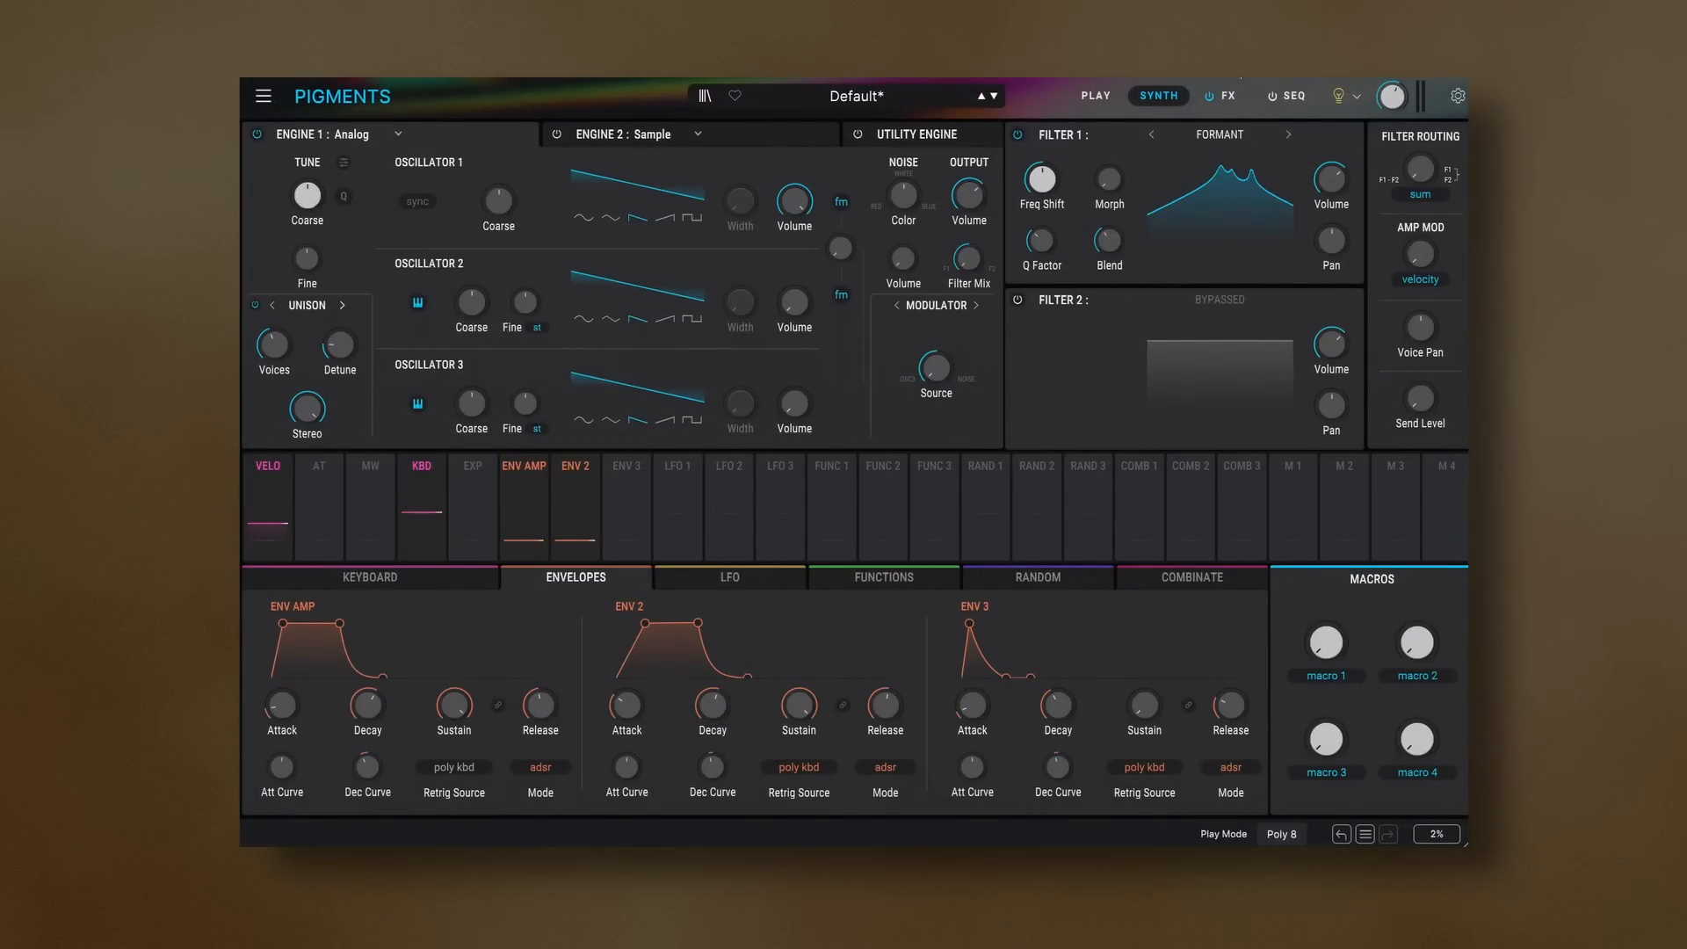
Try the Formant filter's frequency shift and vowel morph, and turn its blend down
mouse_move(1057, 180)
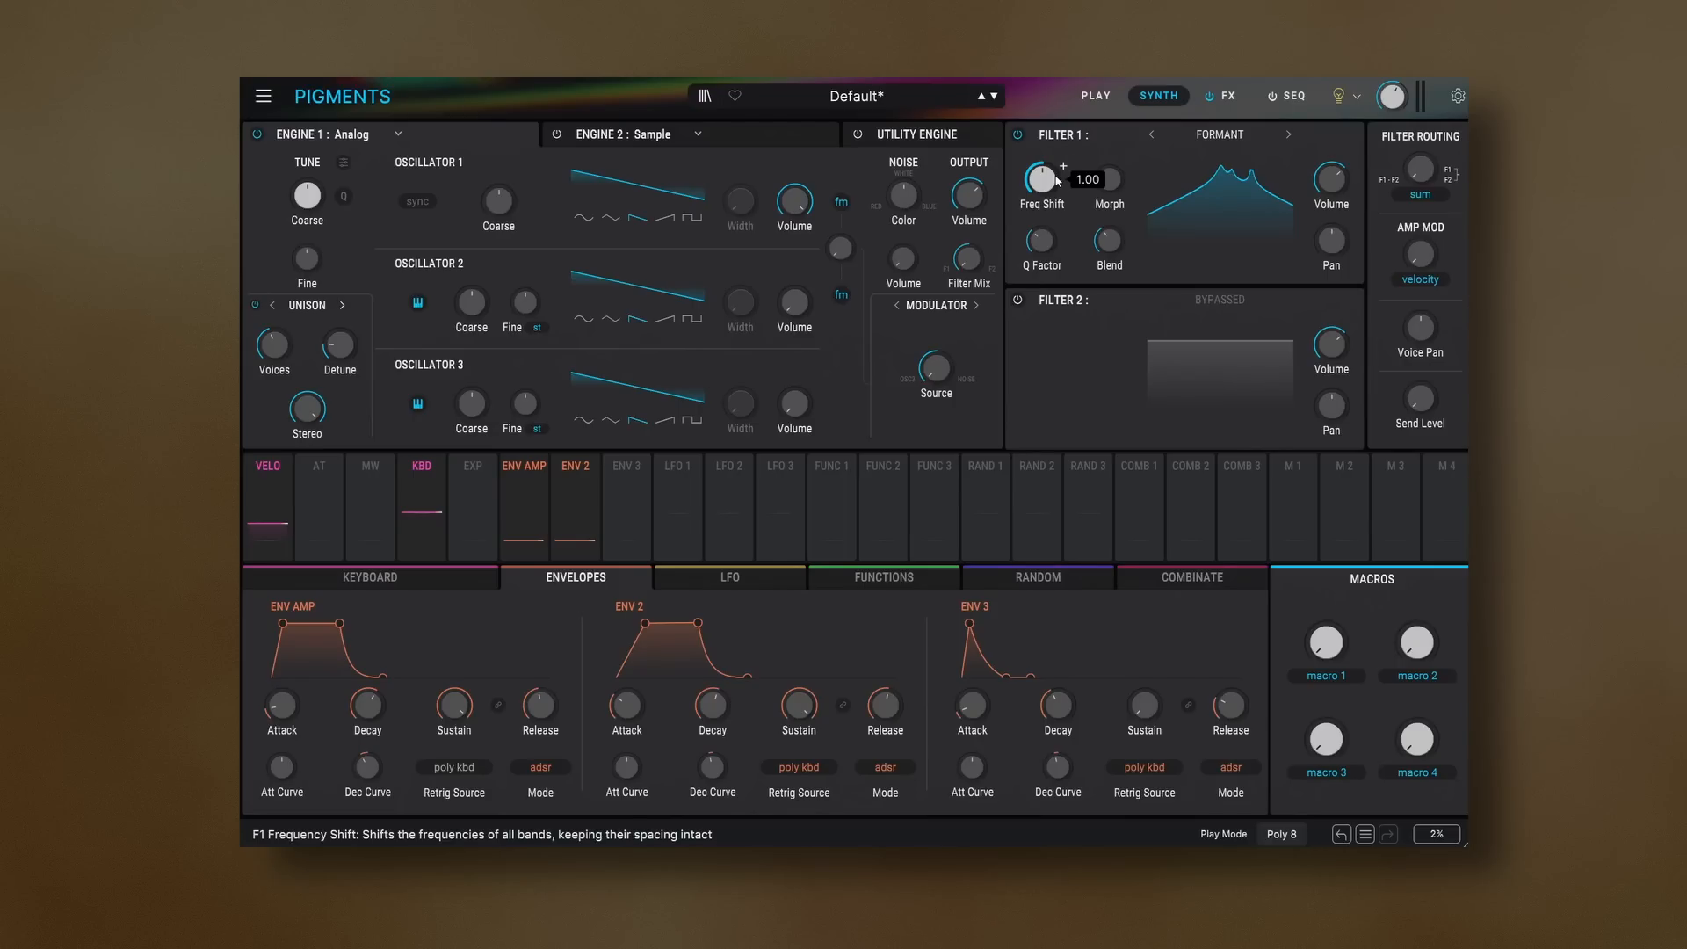
left_click_drag(1053, 181, 1054, 239)
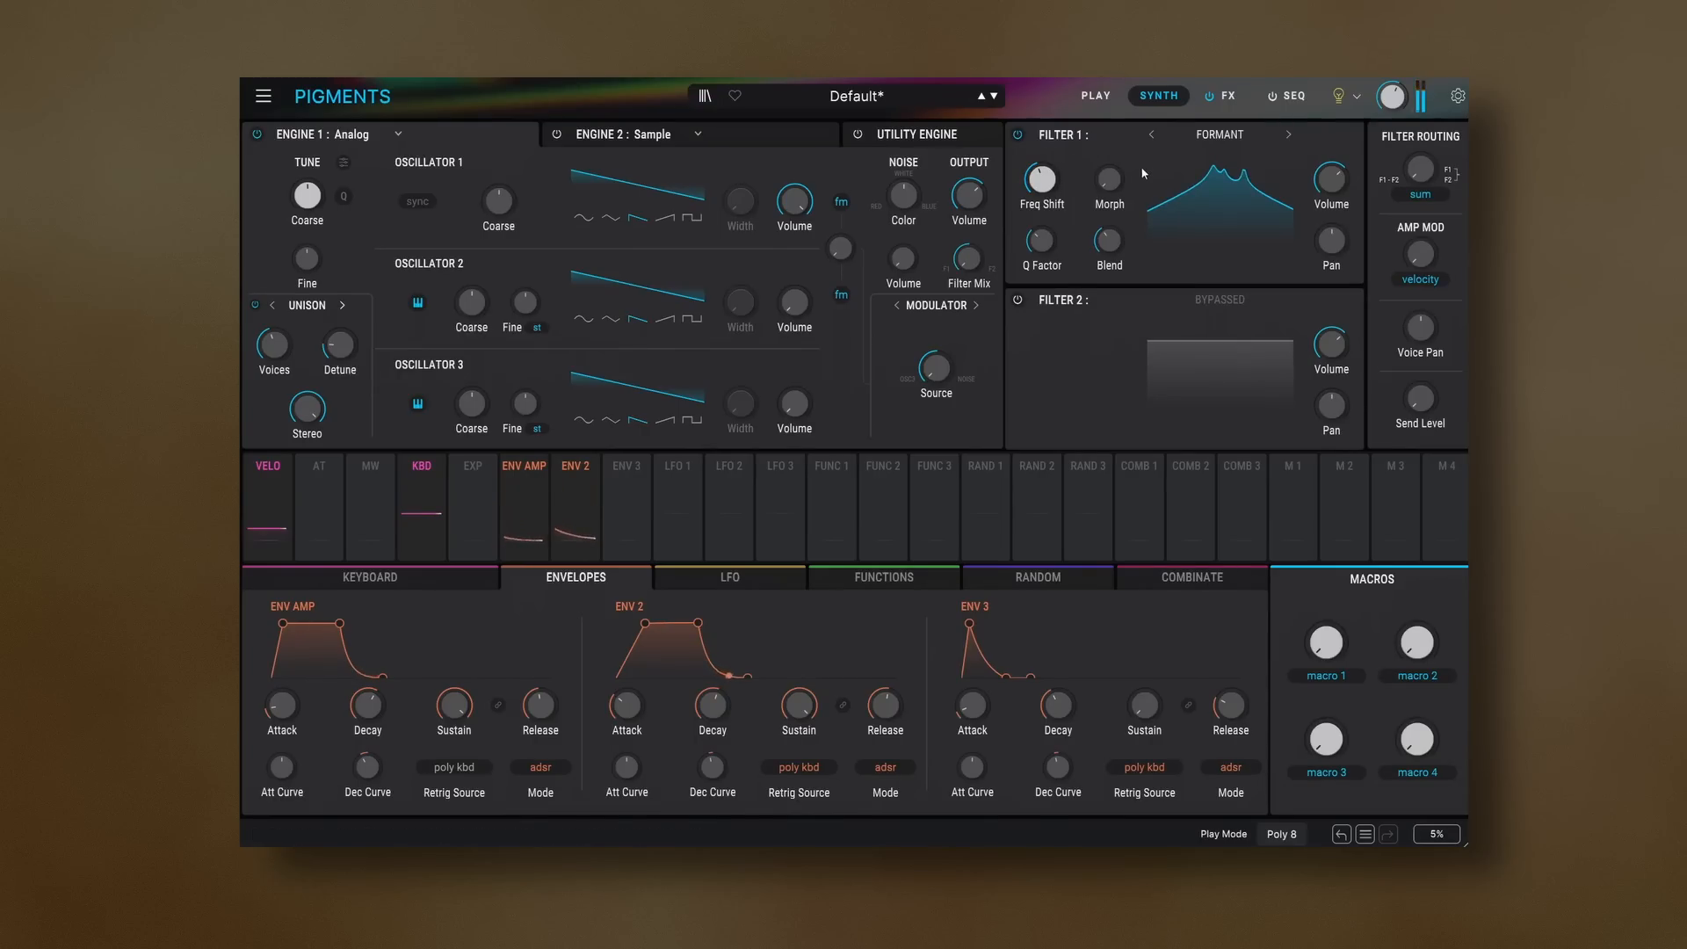
mouse_move(1115, 187)
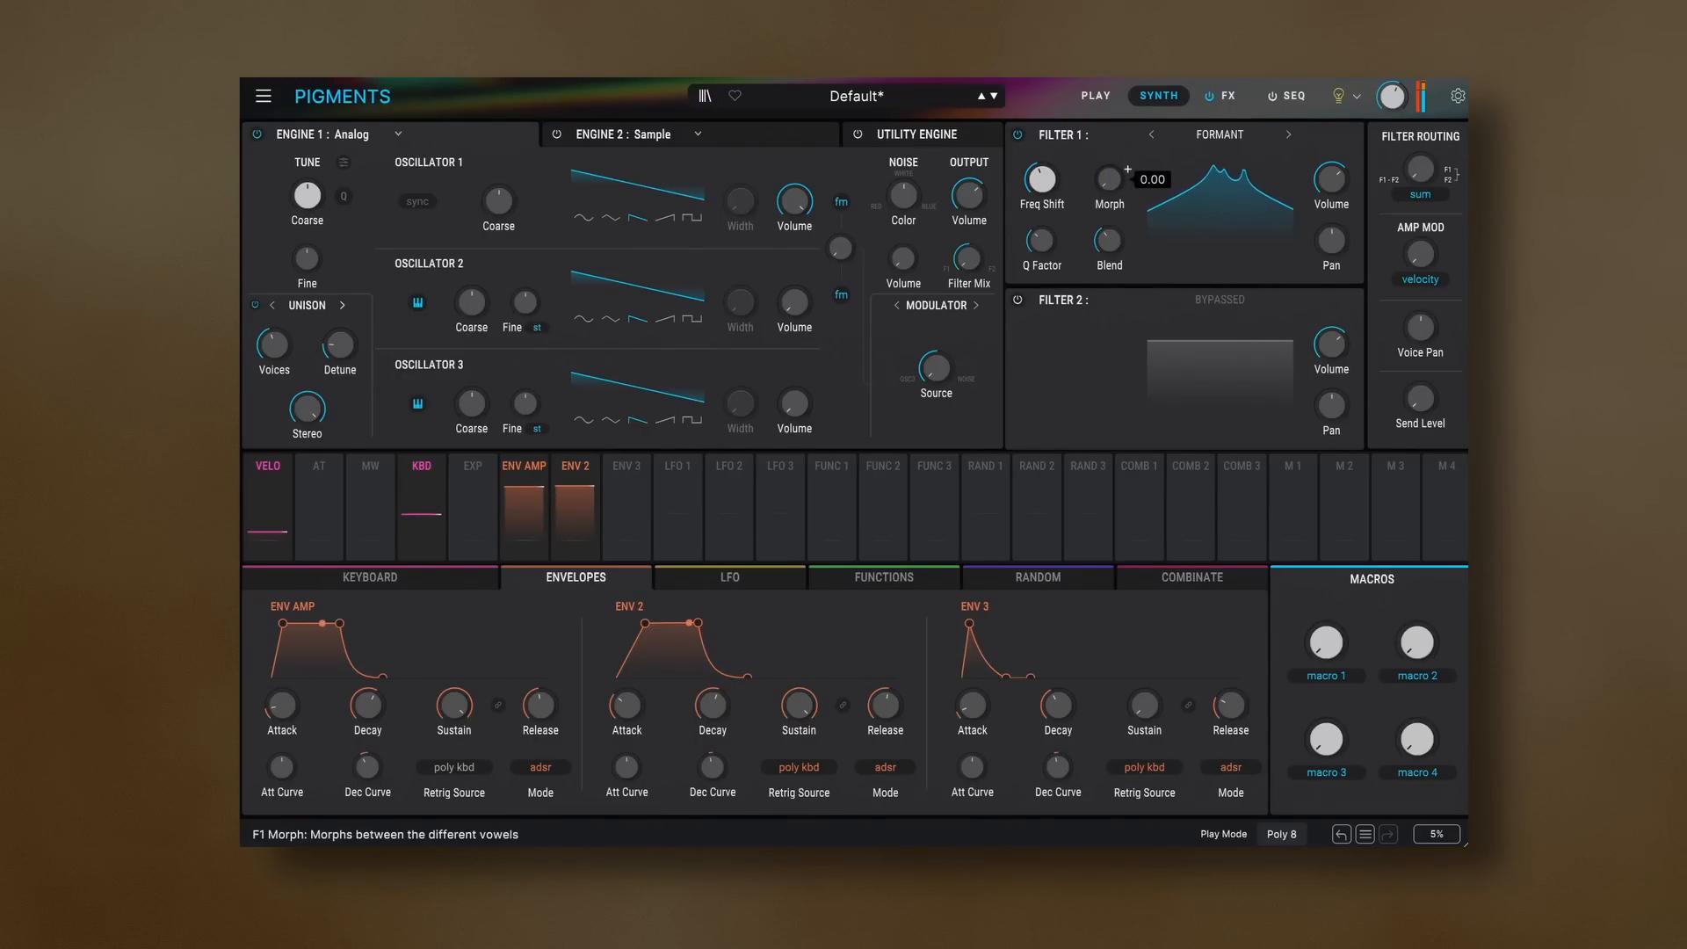
left_click_drag(1115, 187, 1115, 176)
left_click_drag(1116, 250, 1116, 280)
mouse_move(1119, 187)
left_mouse_down()
mouse_move(1119, 201)
mouse_move(1119, 149)
mouse_move(1118, 200)
left_mouse_up()
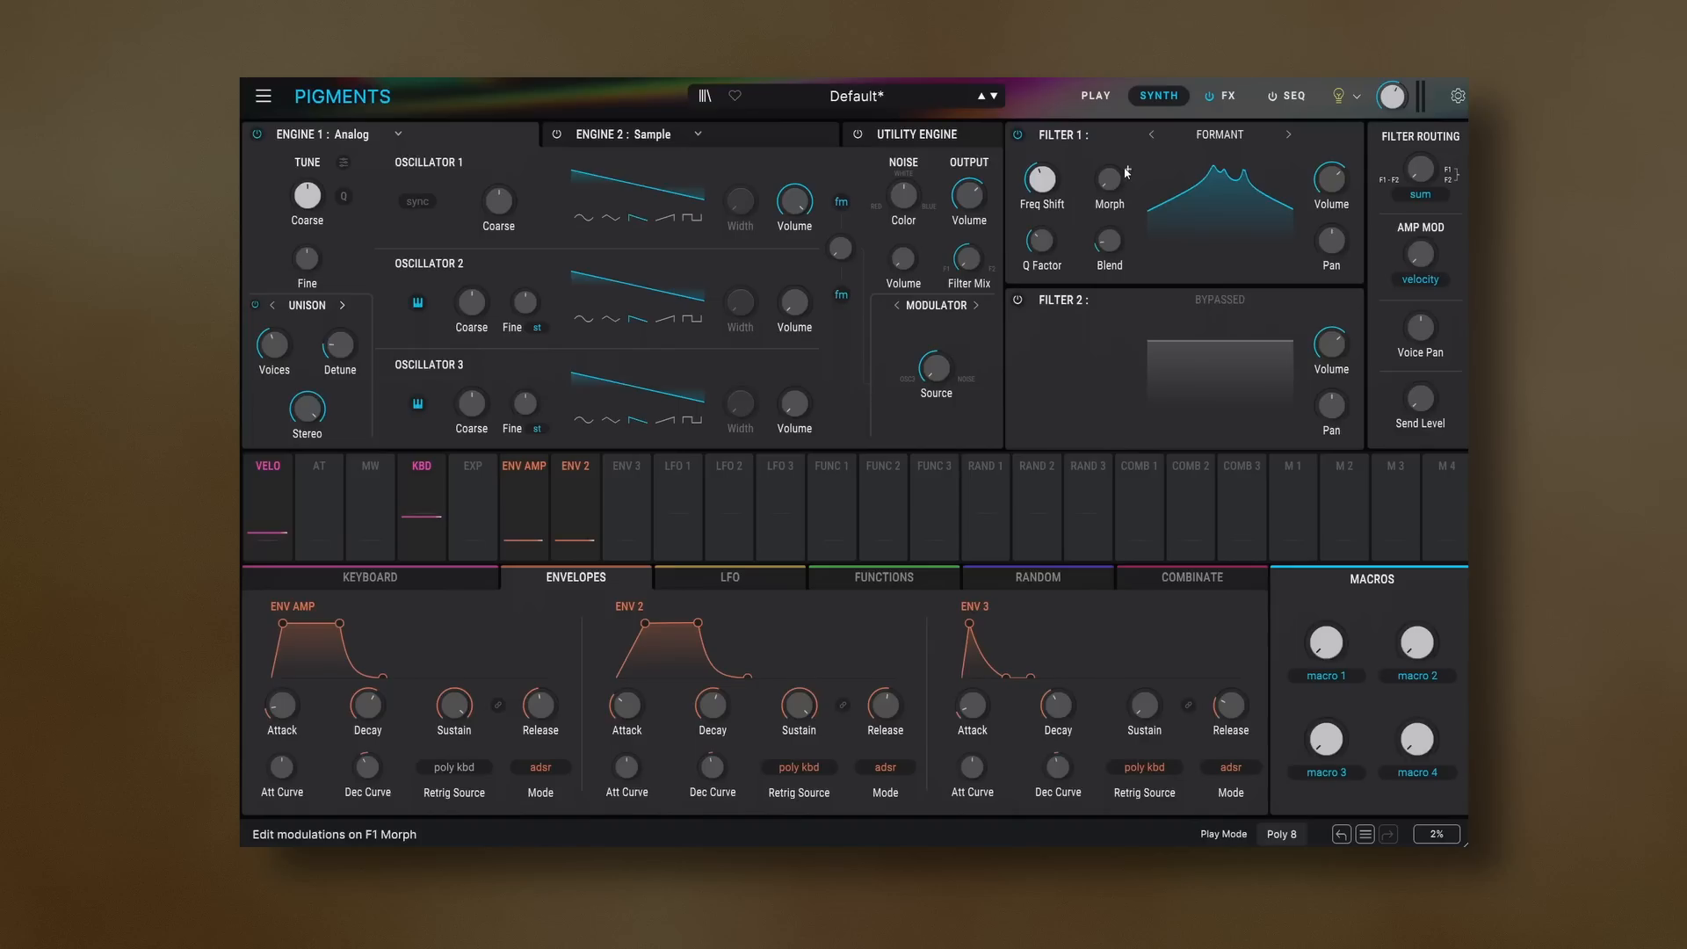
Assign LFO 1 to modulate the Formant filter's morph by a positive amount
left_click(1128, 172)
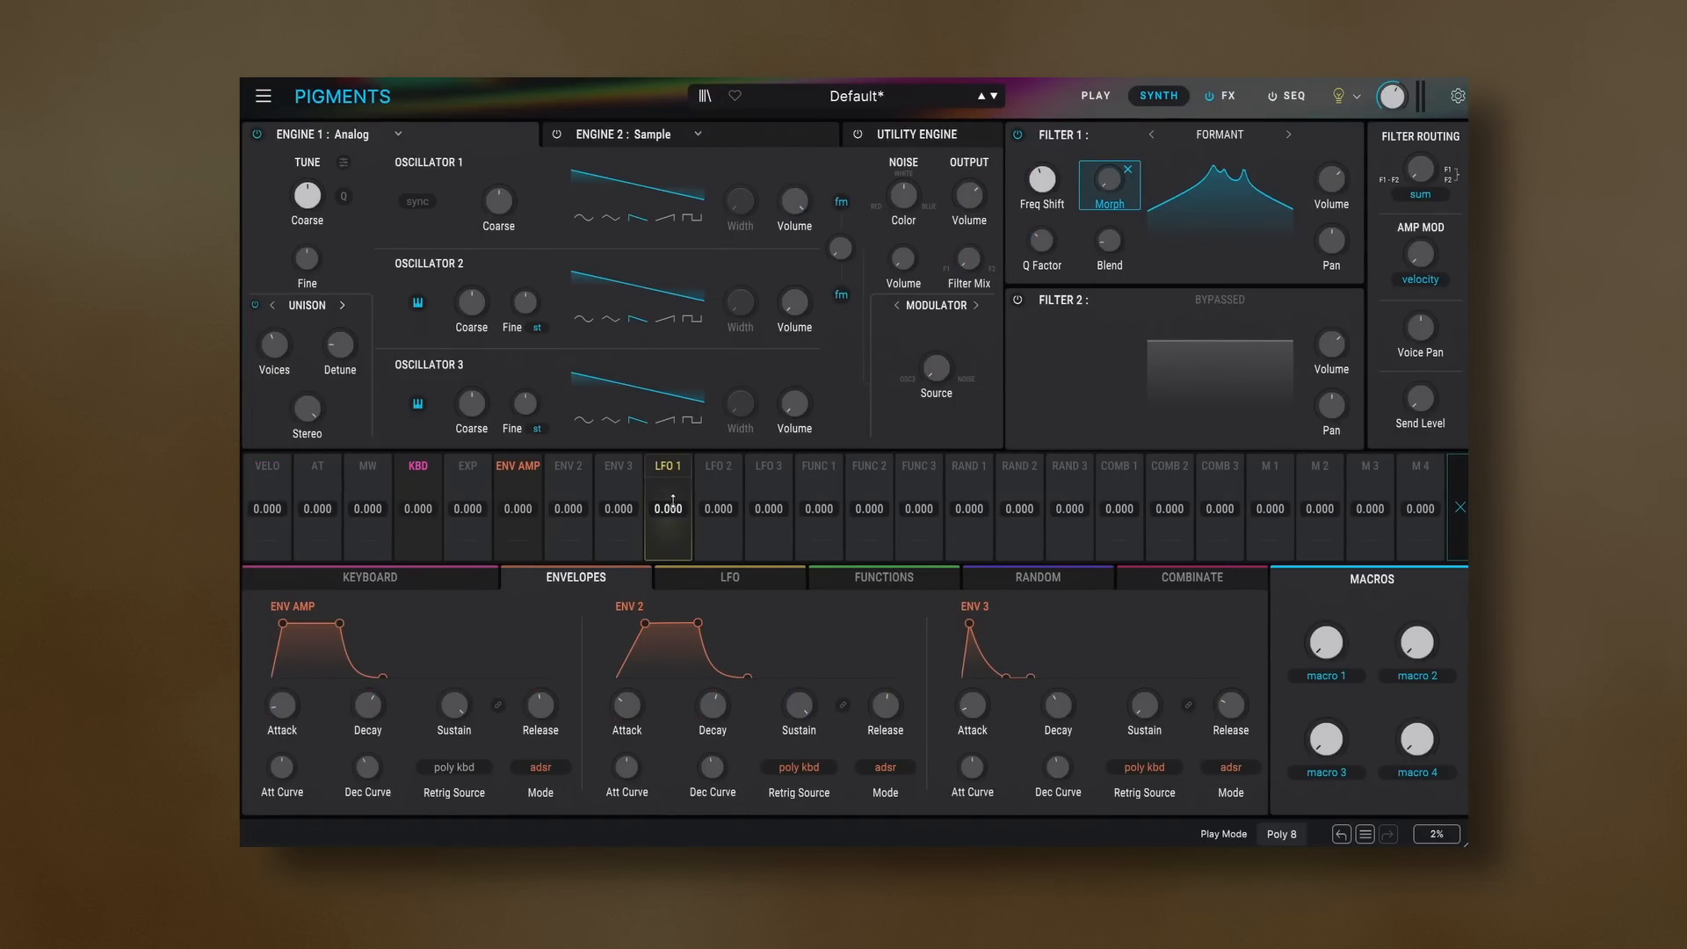
left_click_drag(668, 509, 668, 492)
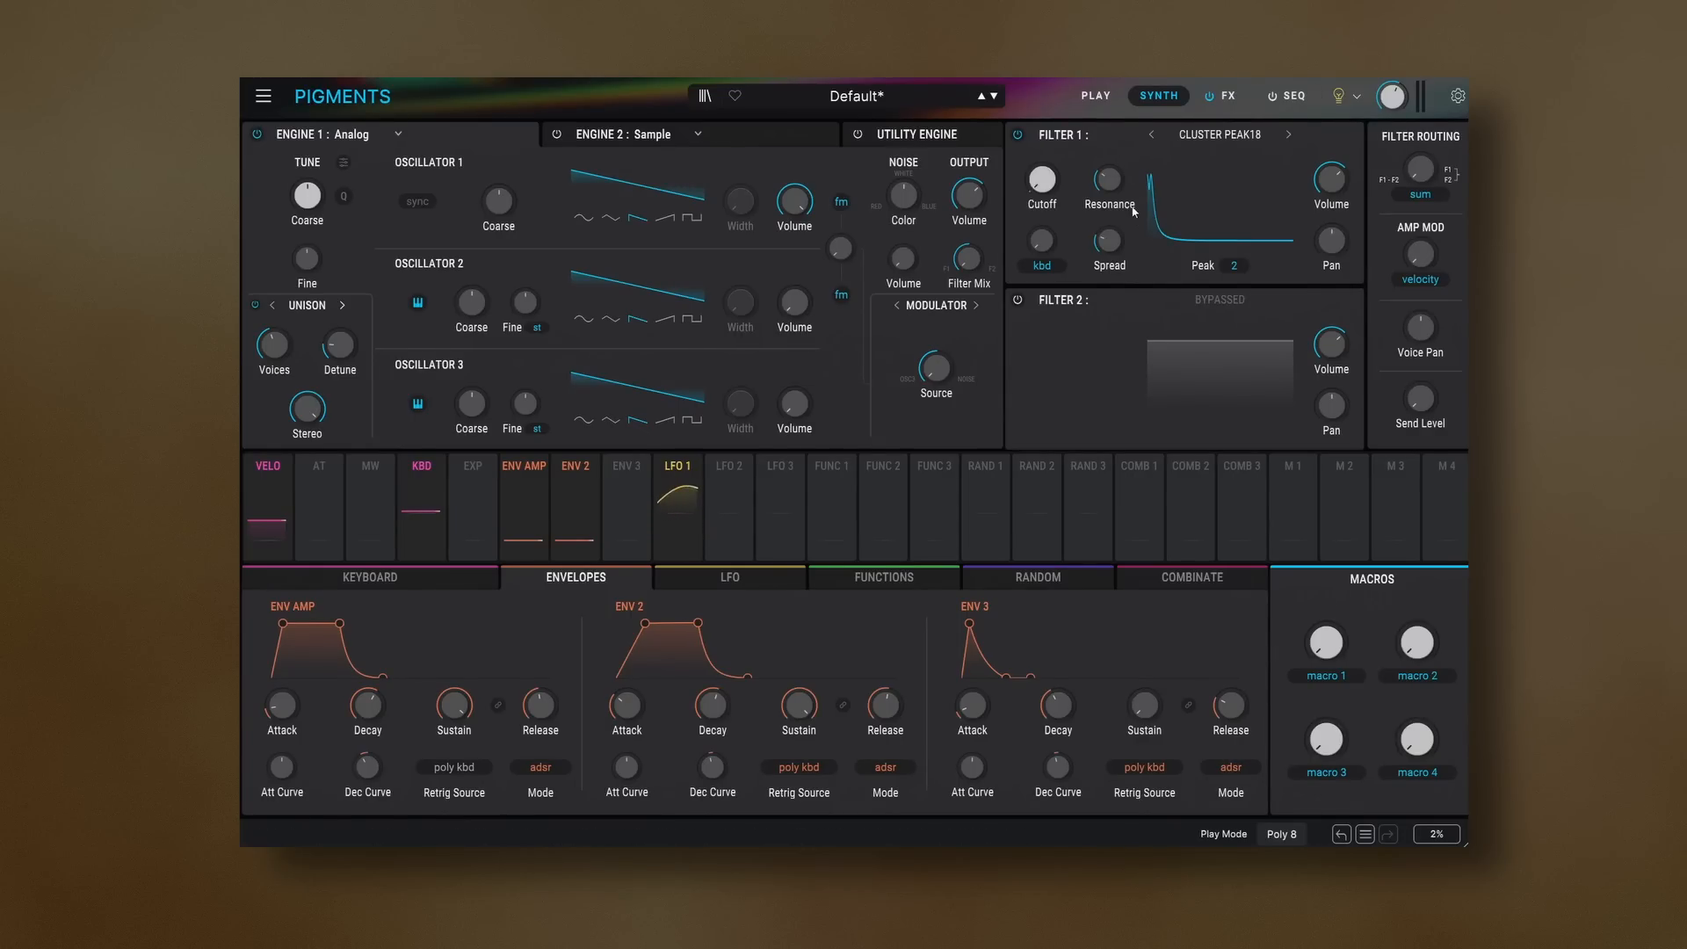
Set the Cluster Peak18 filter to 4 peaks and widen their spread
scroll(1052, 185, "up", 10)
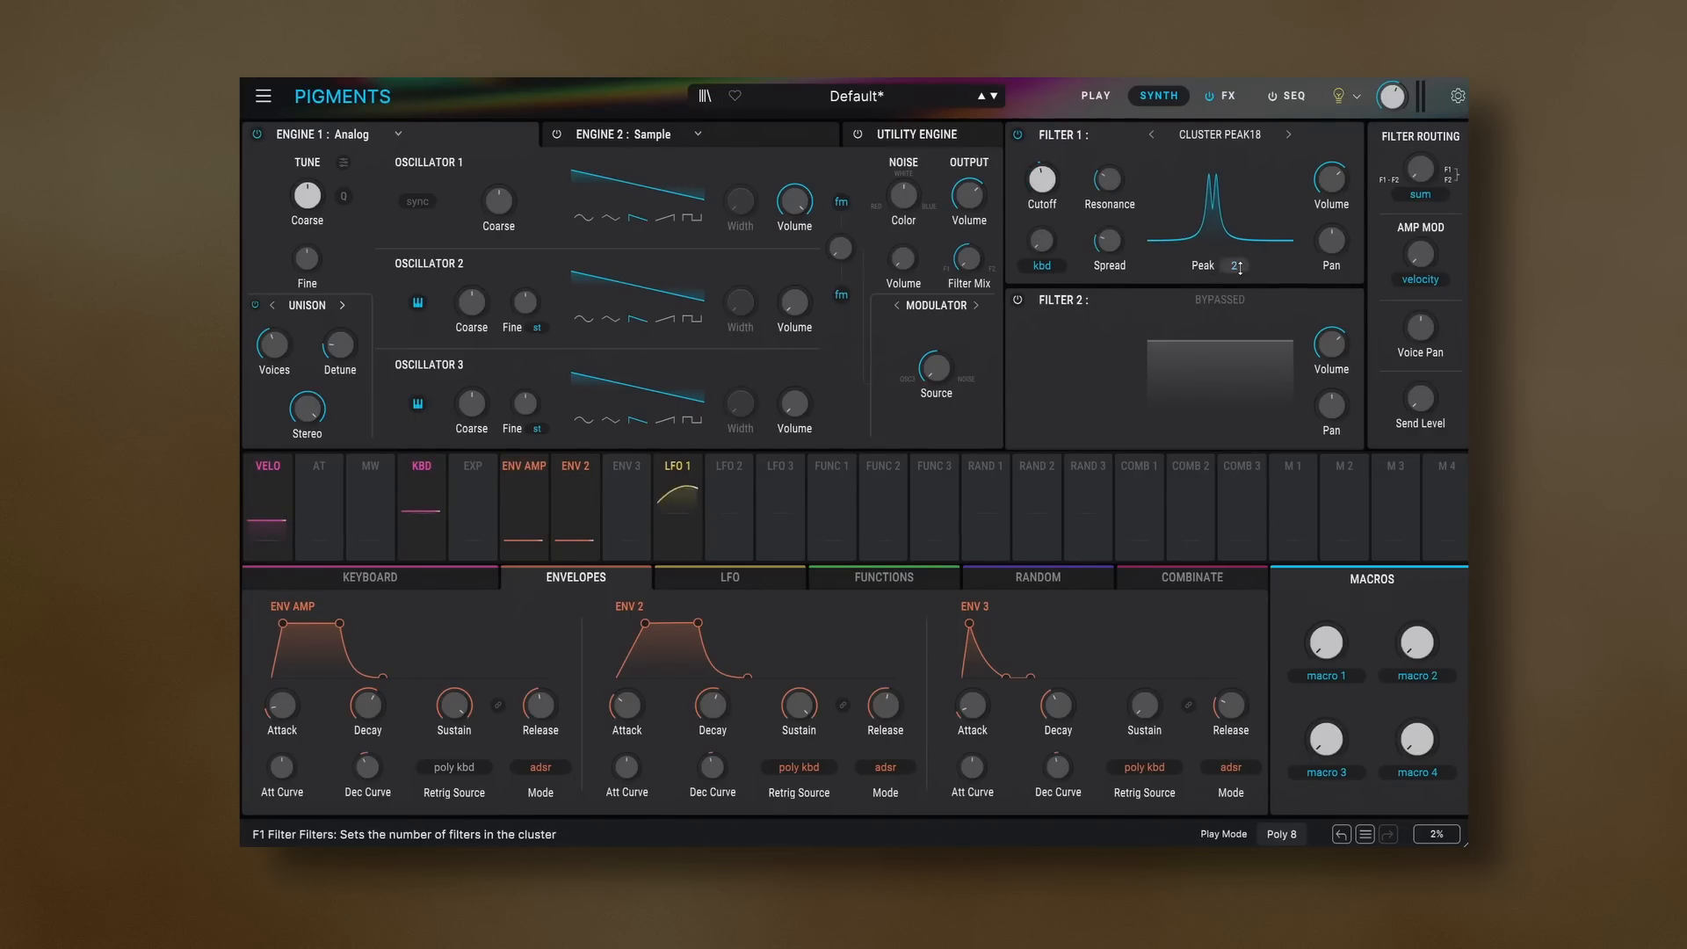
left_click_drag(1236, 266, 1237, 255)
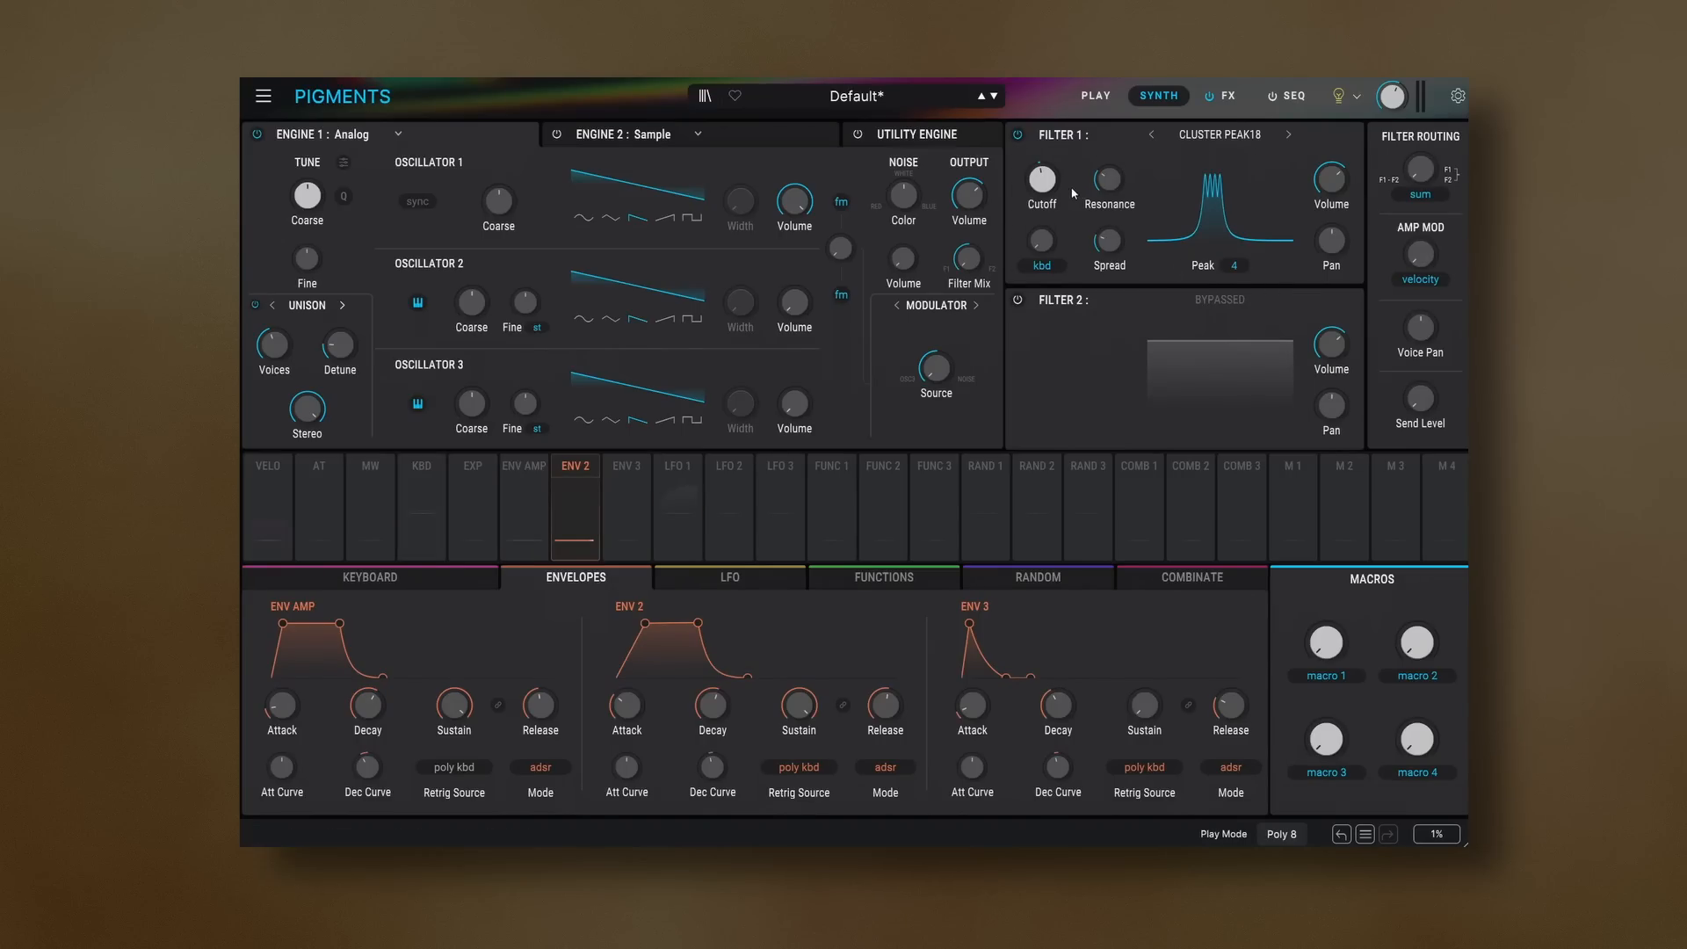
left_click_drag(1109, 240, 1109, 209)
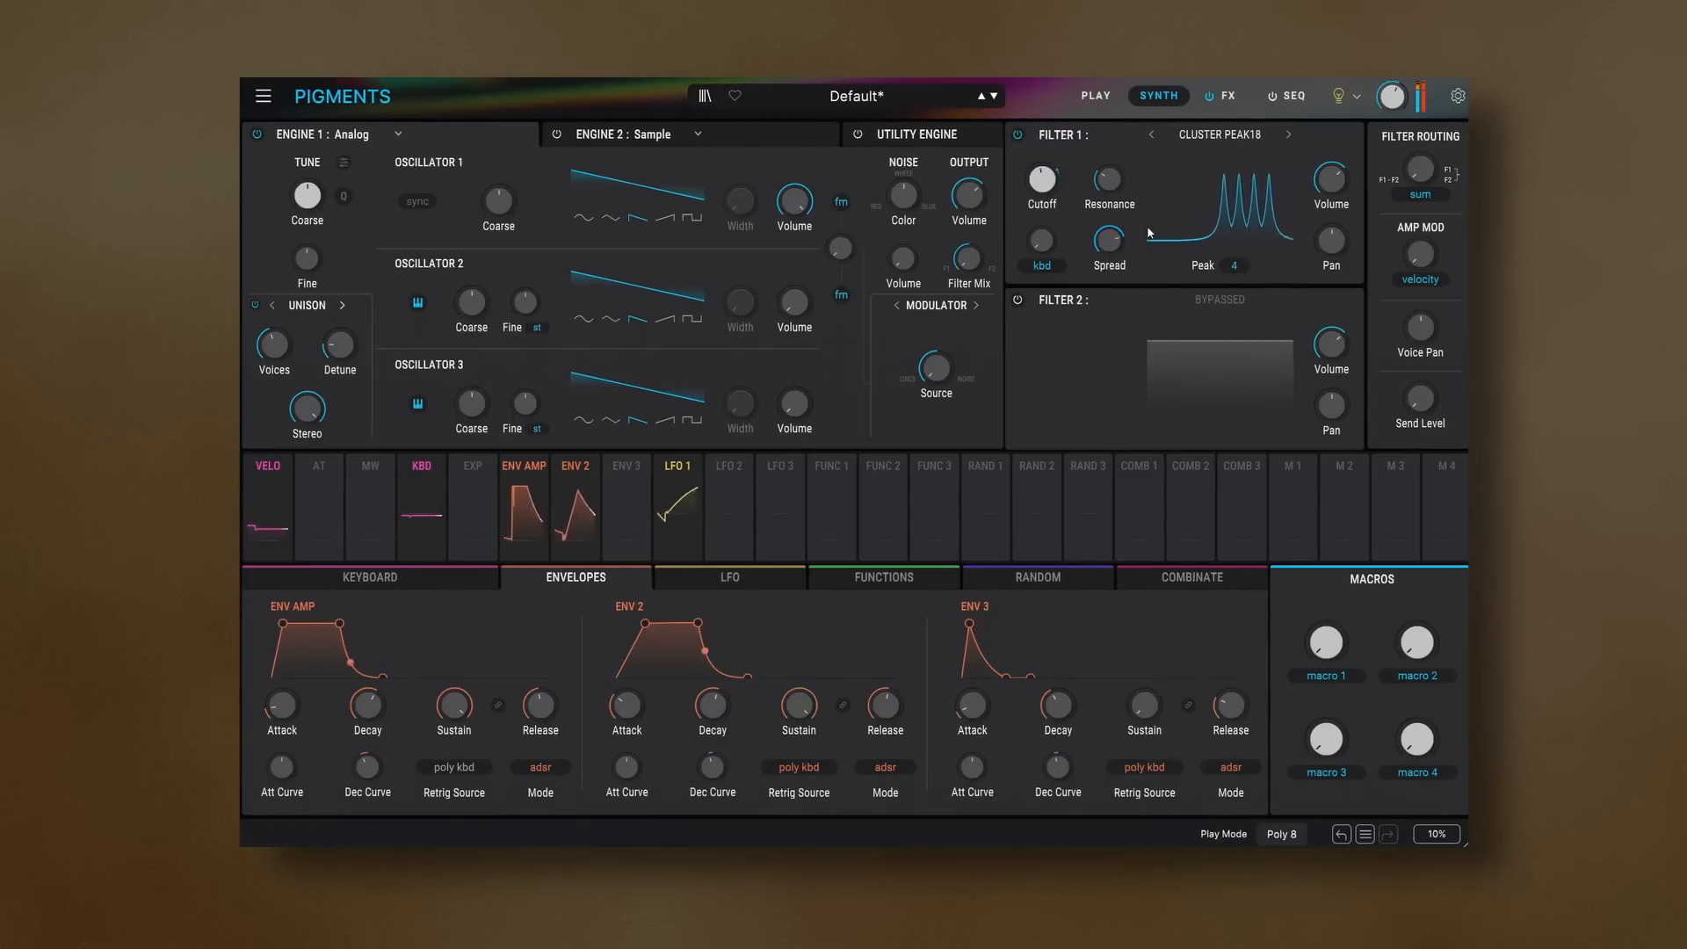
Reduce the cluster filter's resonance and peak count, and bring its cutoff down
left_click_drag(1110, 180, 1109, 258)
left_click_drag(1042, 180, 1043, 204)
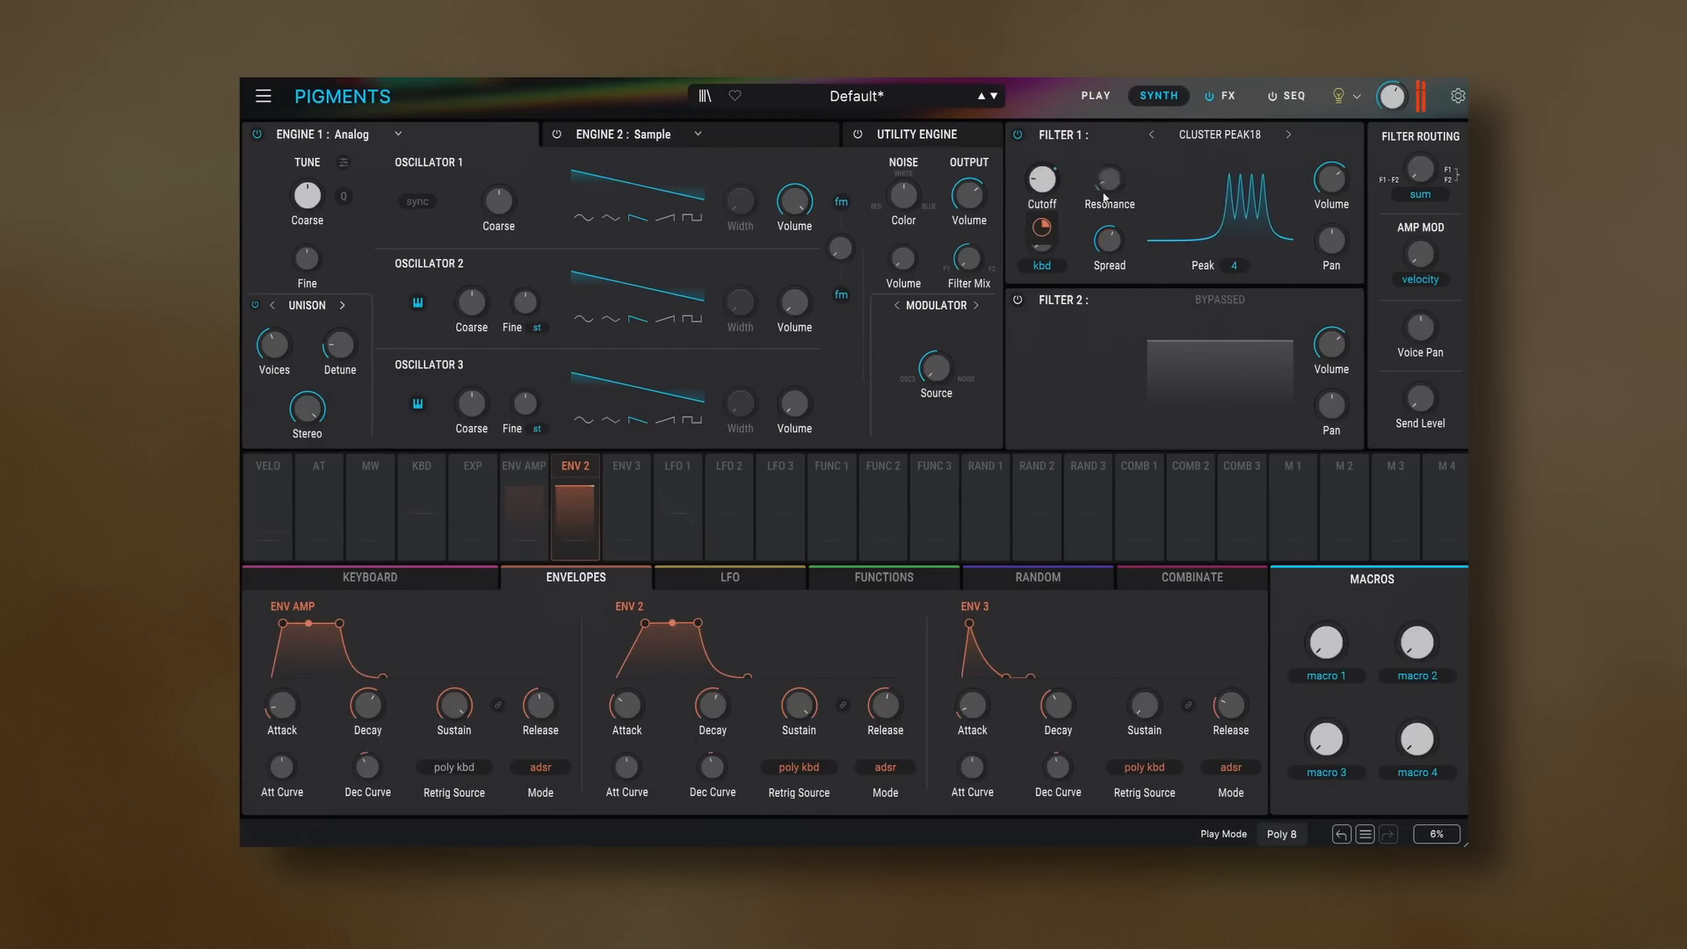
left_click_drag(1236, 265, 1236, 293)
mouse_move(1044, 180)
left_mouse_down()
mouse_move(1044, 154)
mouse_move(1044, 189)
left_mouse_up()
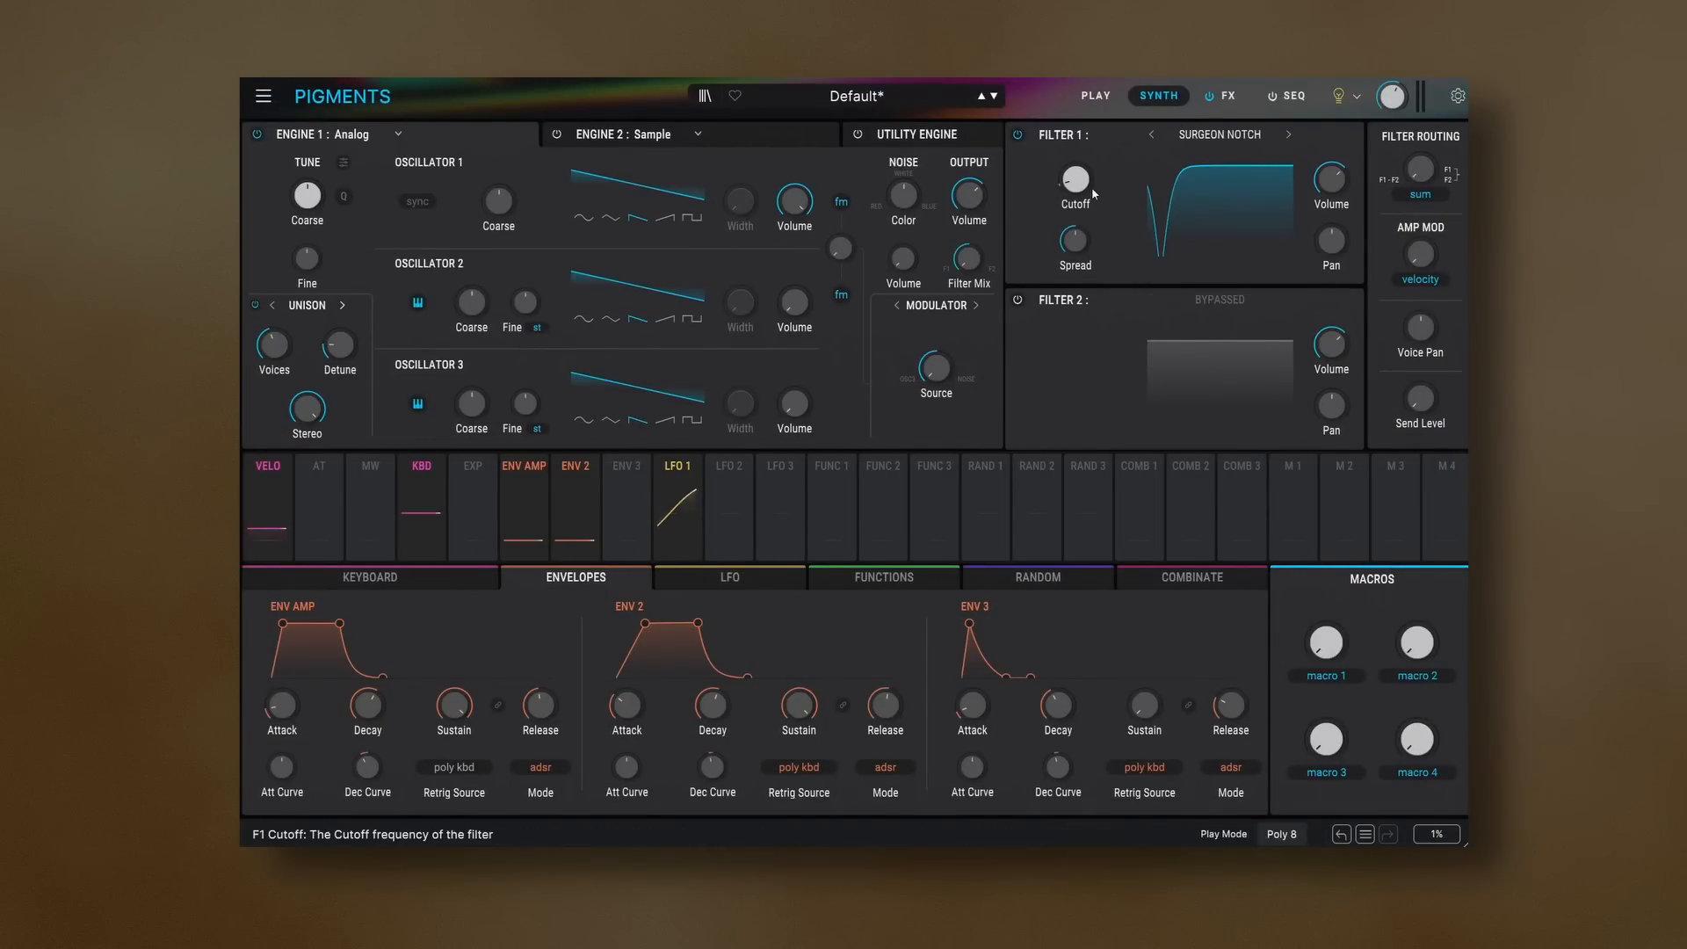
Sweep the Surgeon Notch filter's cutoff upward and lengthen the attack of ENV 2
left_click_drag(1084, 187, 1084, 129)
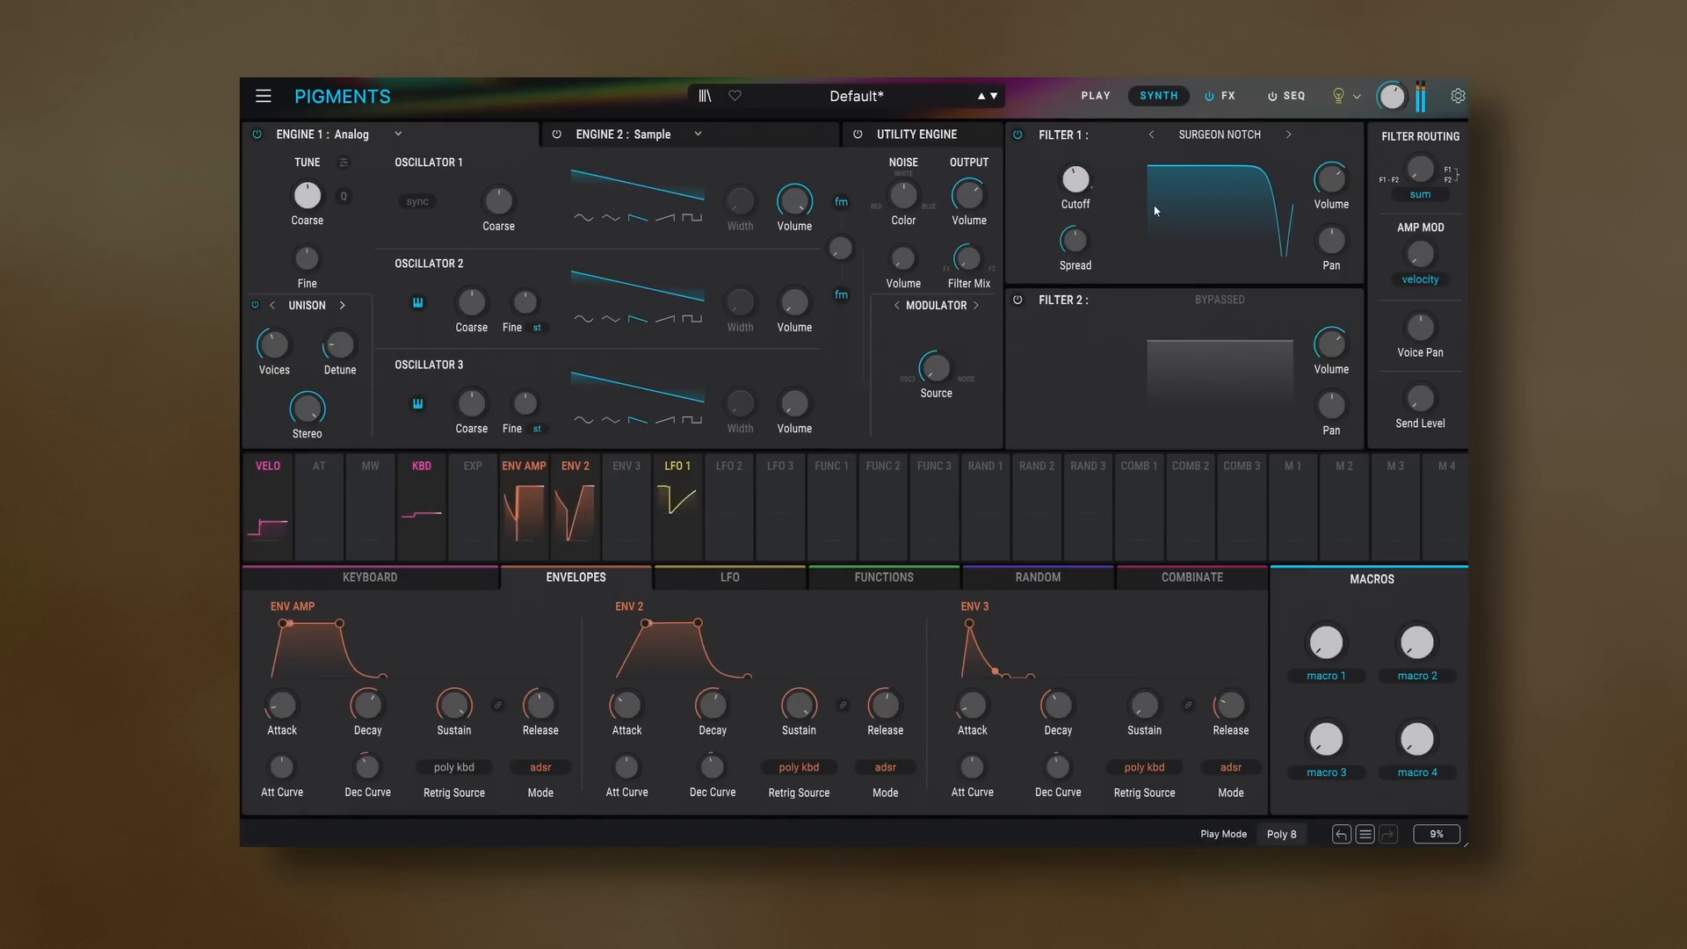
mouse_move(1076, 179)
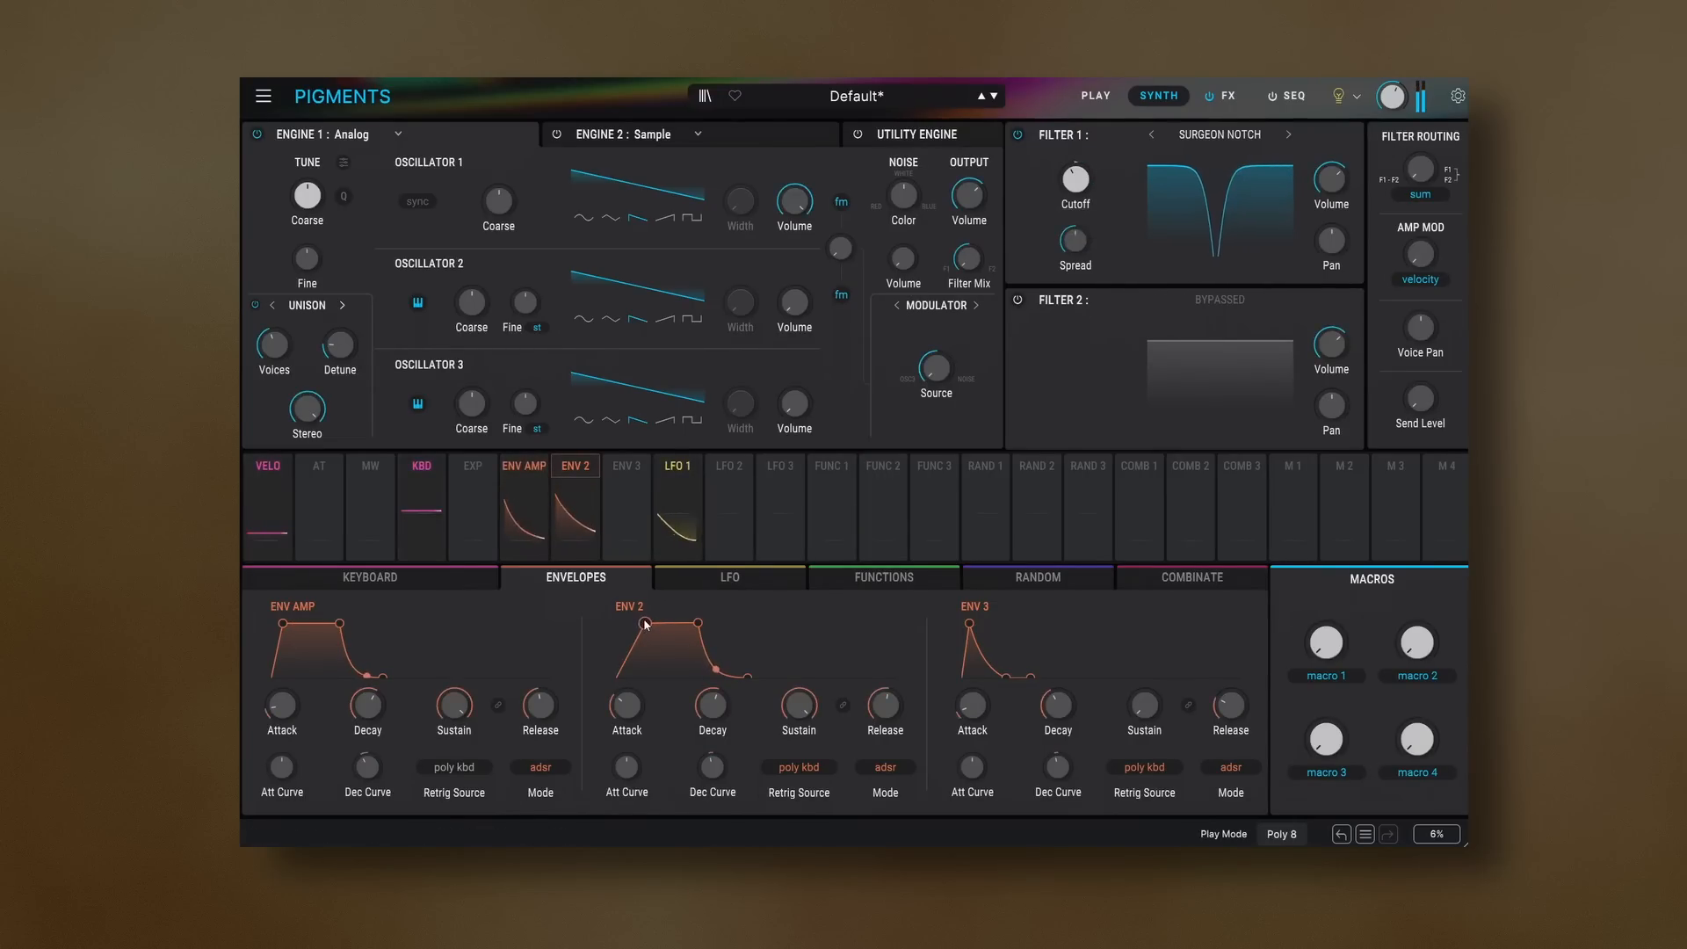
left_click_drag(645, 623, 661, 621)
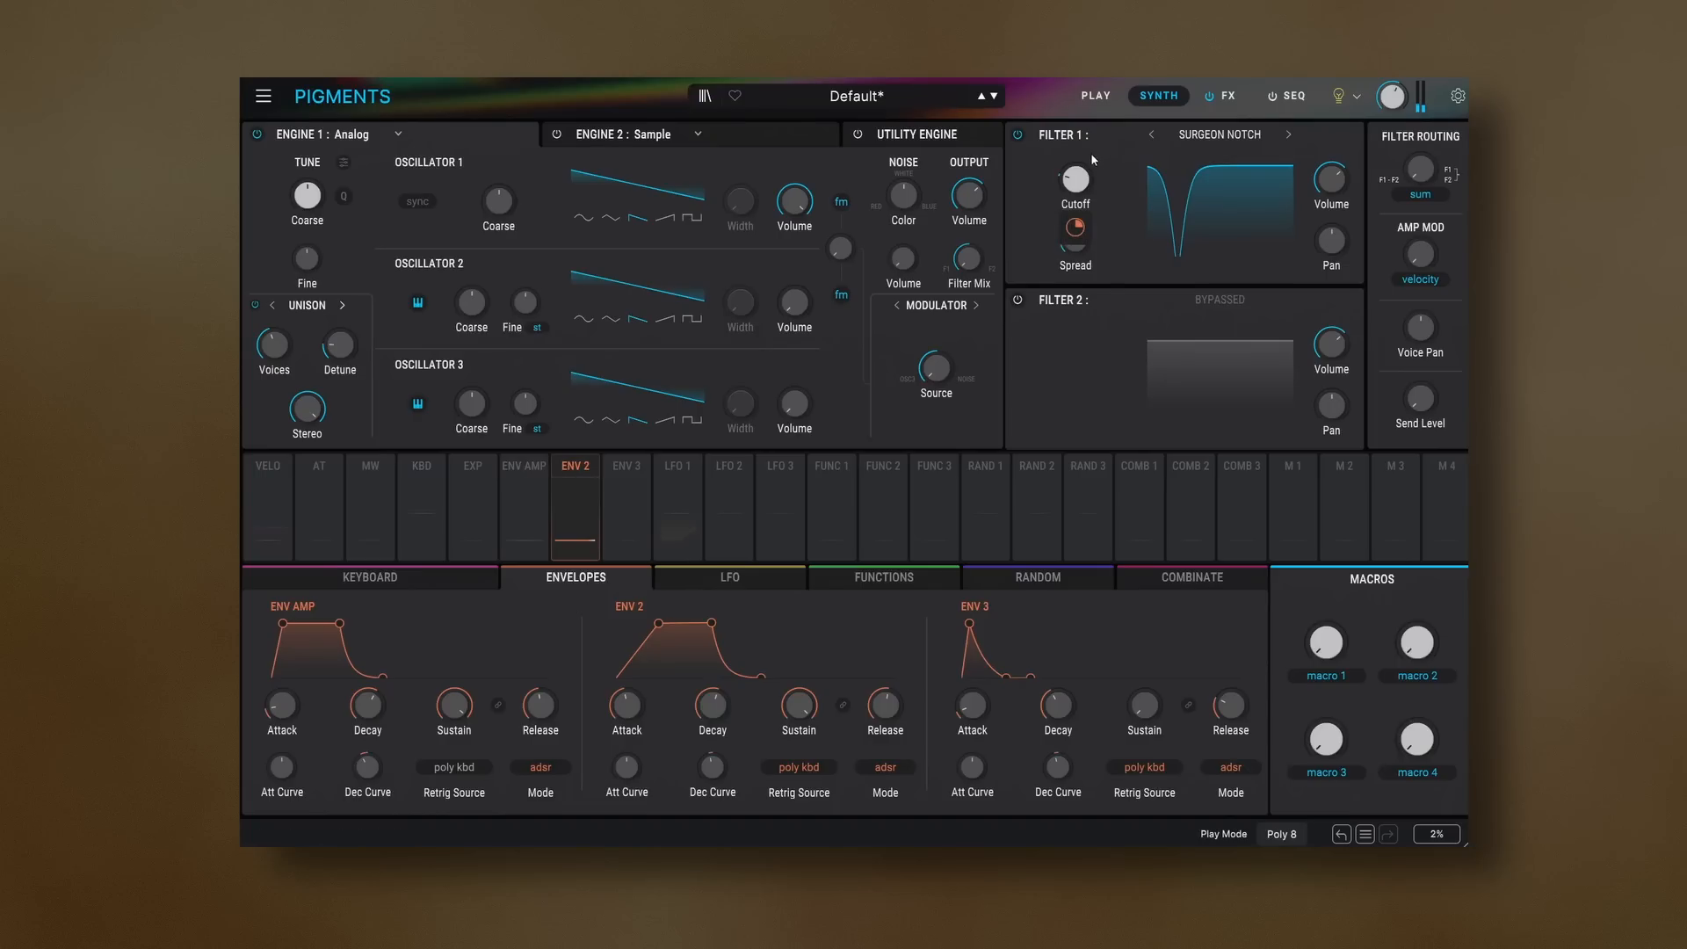
Replace ENV 2 with LFO 1 at 0.460 as the modulation source for Filter 1's cutoff
left_click(1102, 172)
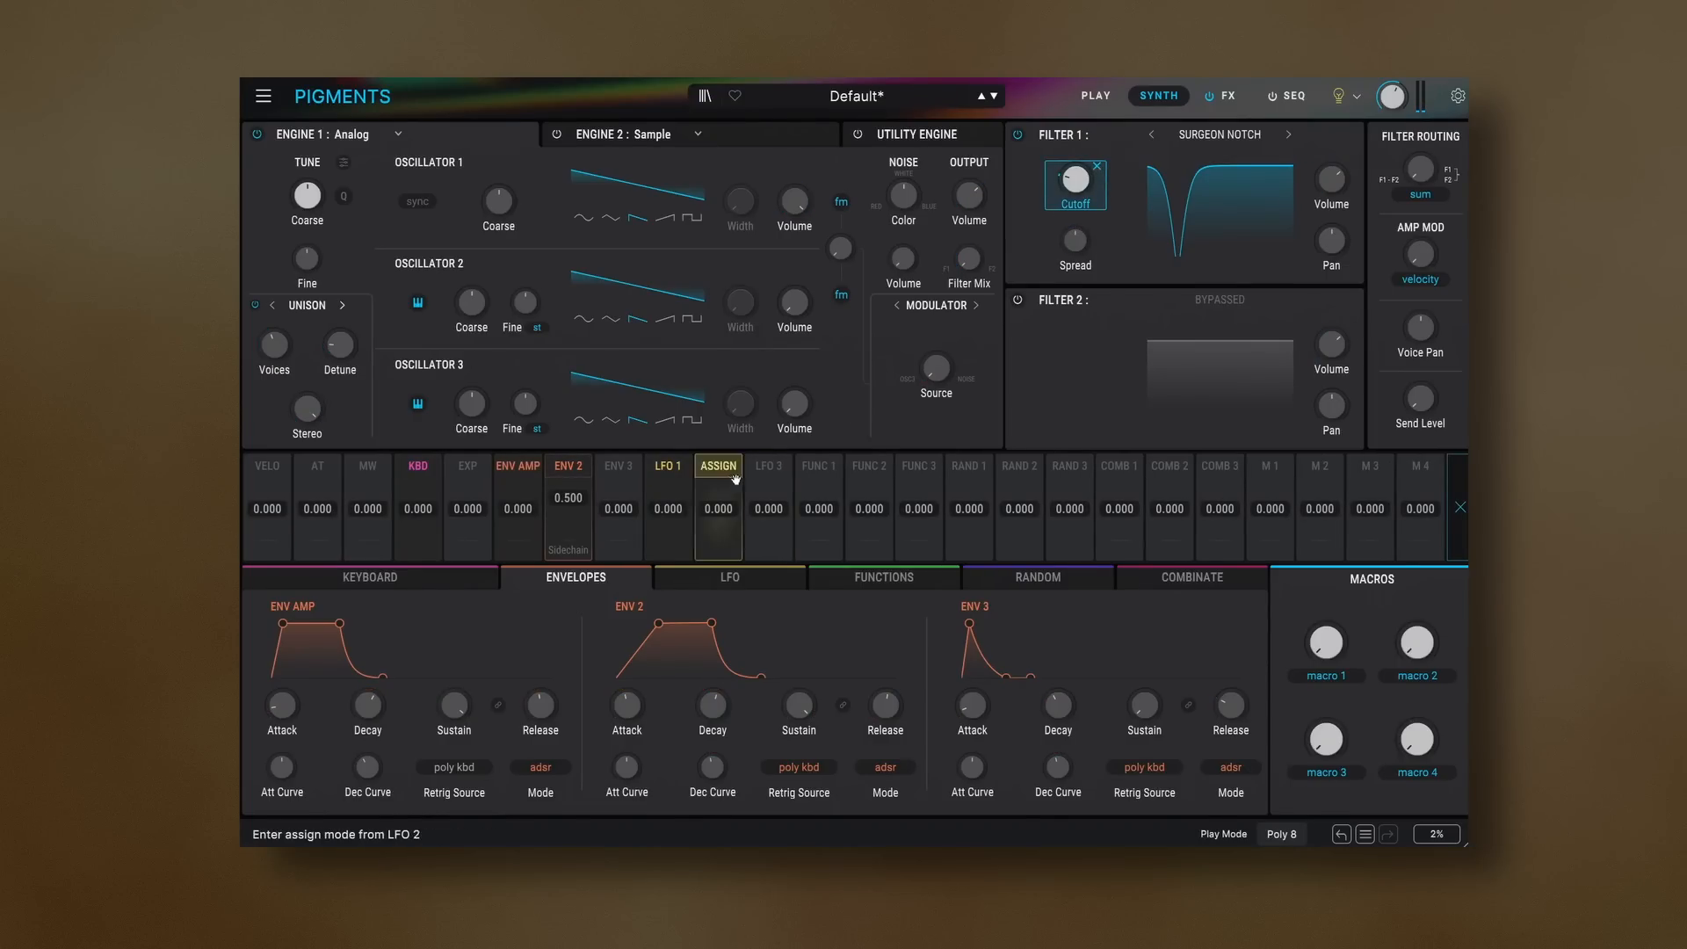
left_click_drag(580, 502, 580, 555)
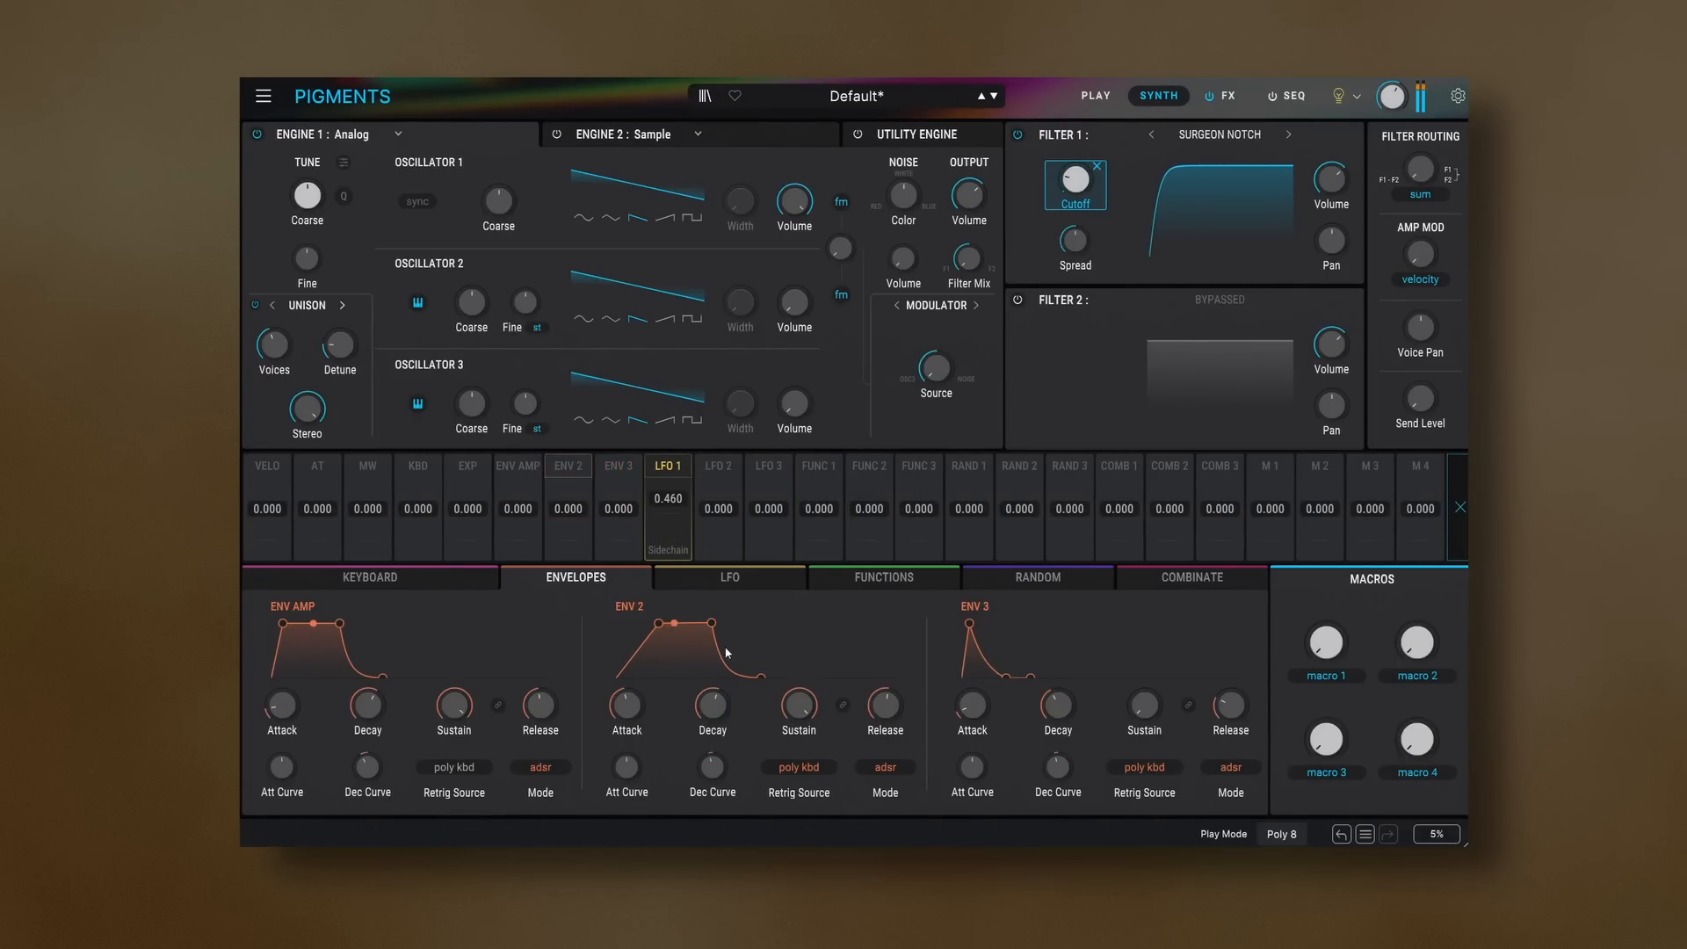
Adjust LFO 1's rate and set its waveform to Triangle
left_click(760, 575)
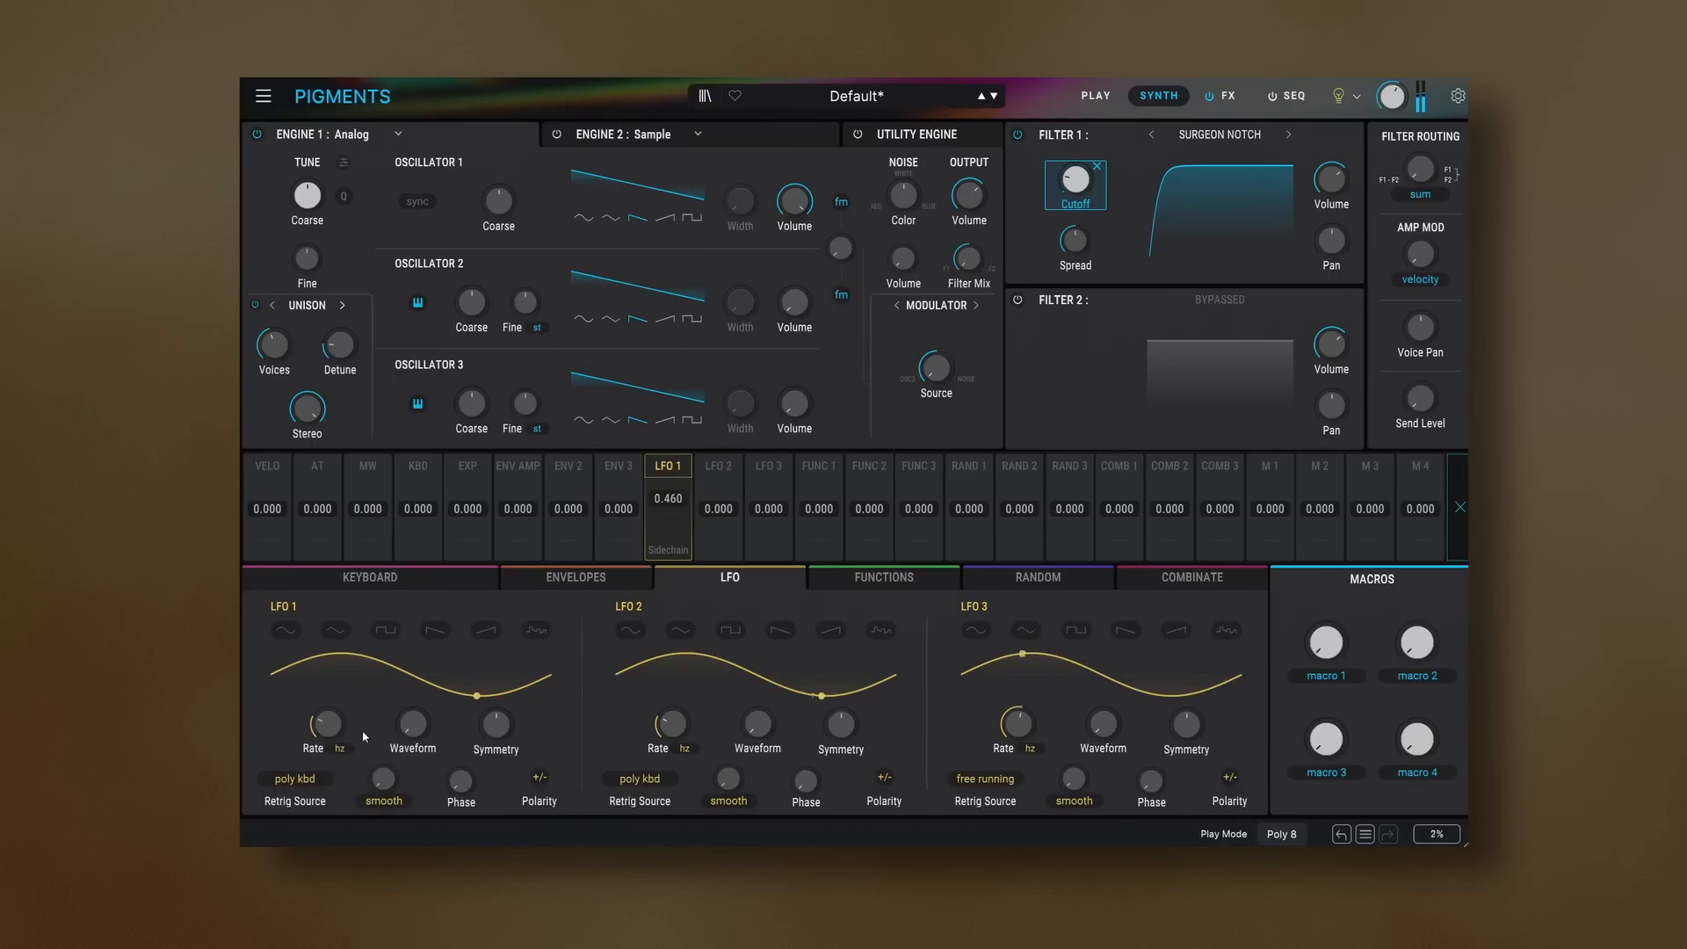
mouse_move(350, 710)
scroll(350, 710, "down", 5)
scroll(434, 710, "up", 4)
scroll(435, 710, "up", 4)
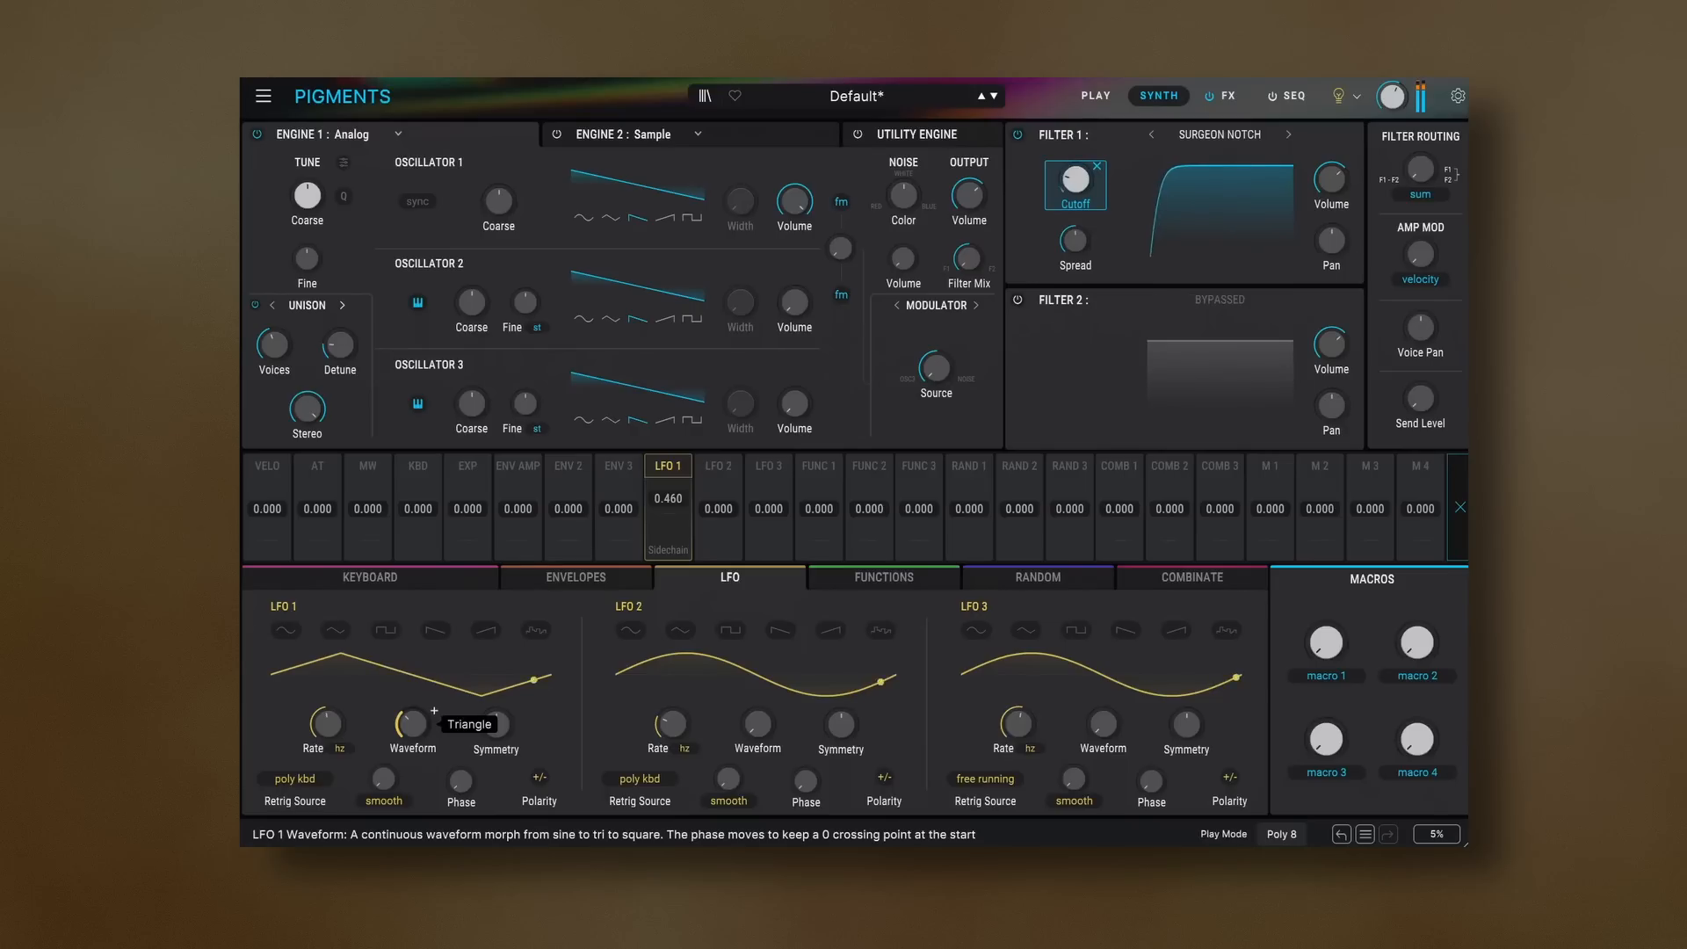